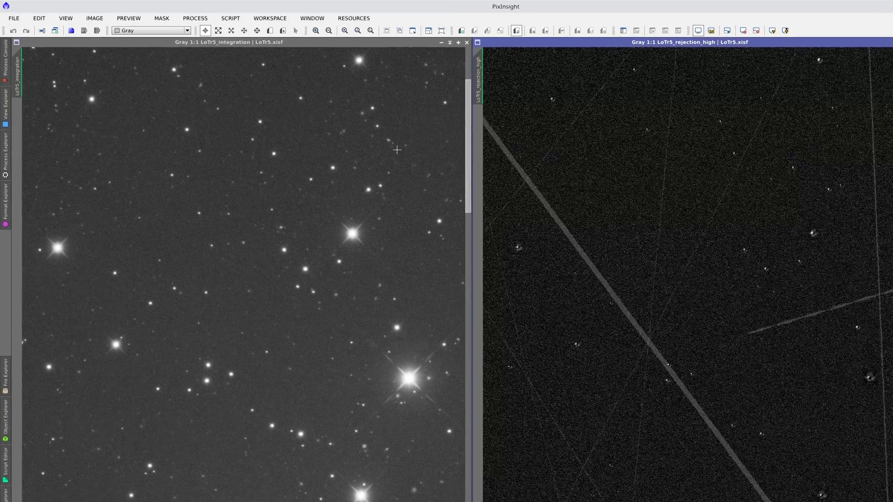
Link LoTr5_rejection_high to LoTr5_integration, then pan and zoom to confirm both views move together.
drag(502, 86, 24, 103)
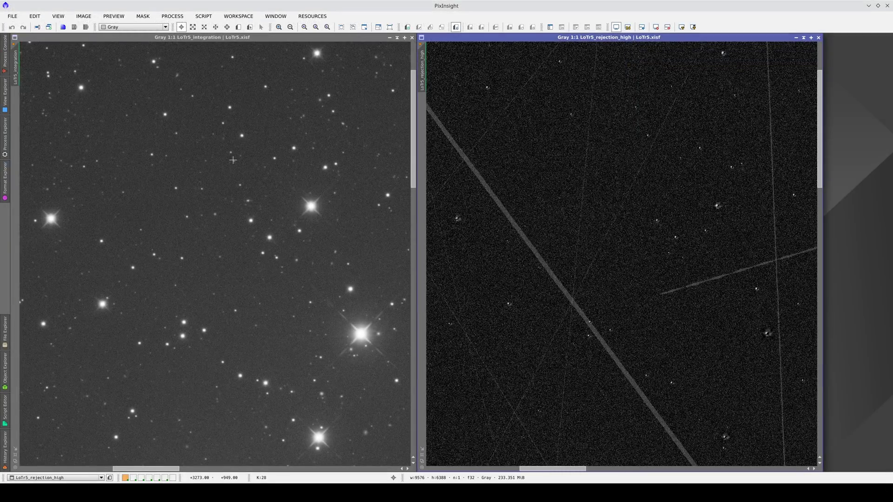
drag(233, 160, 104, 119)
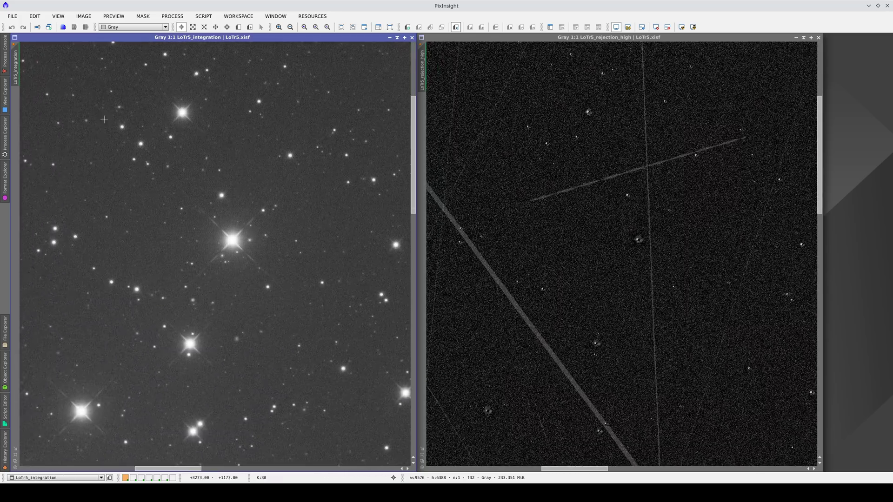
drag(254, 395, 213, 154)
drag(292, 350, 245, 344)
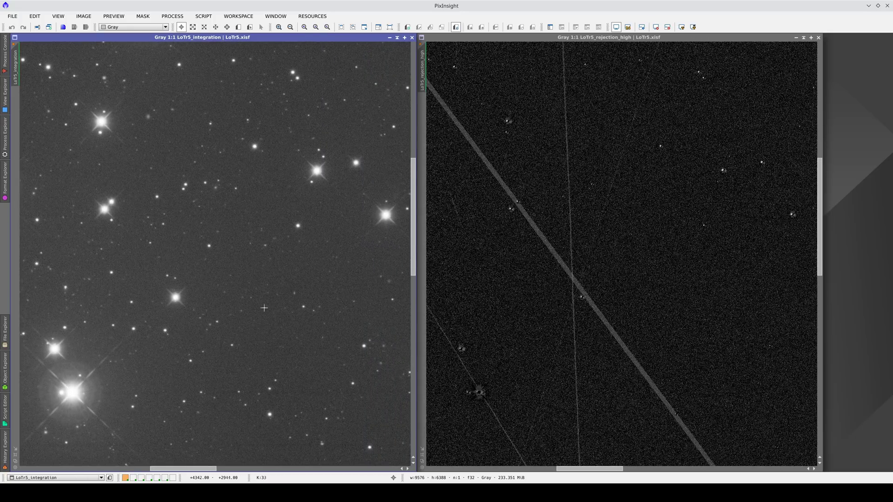
scroll(583, 282, up, 5)
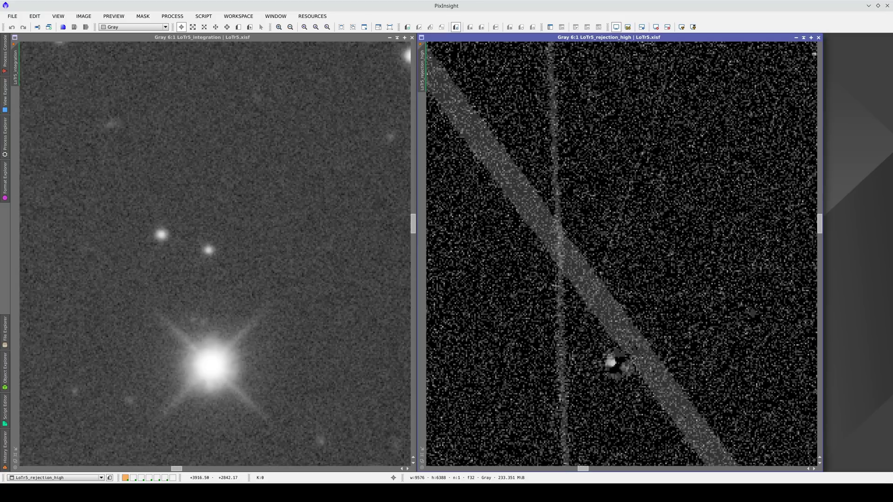
scroll(162, 347, down, 7)
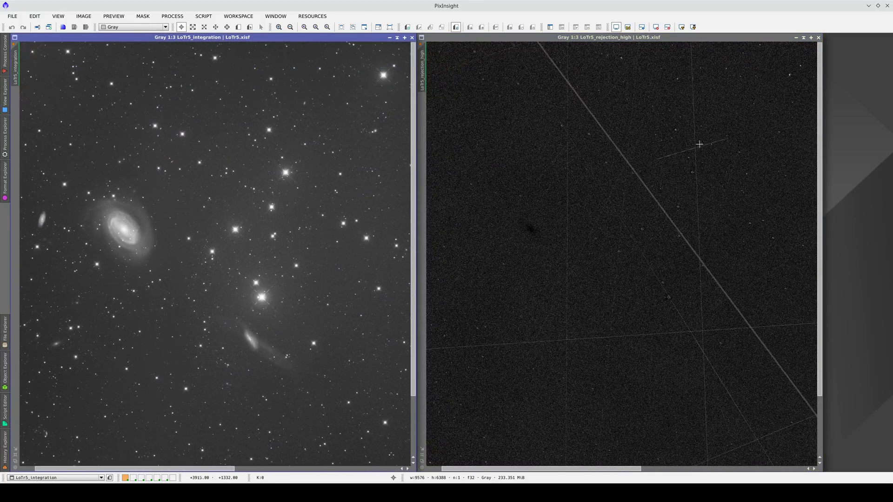
scroll(703, 140, up, 3)
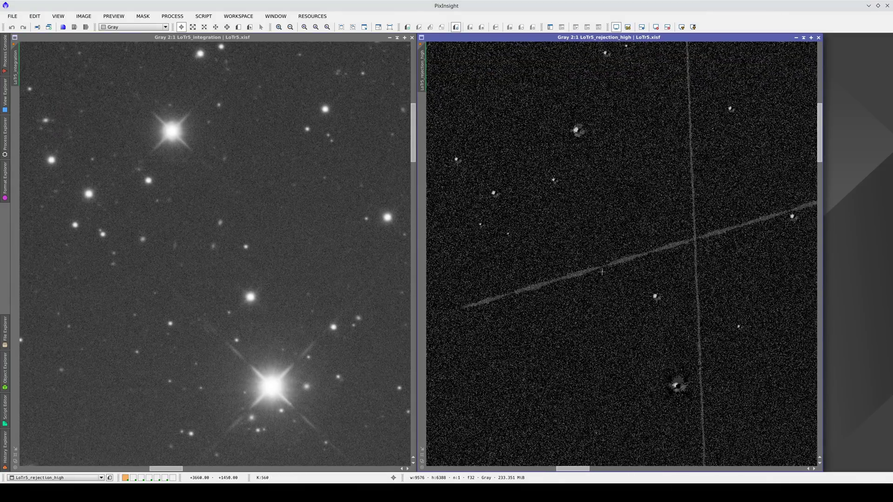
mouse_move(285, 199)
mouse_down()
mouse_move(258, 213)
mouse_move(238, 241)
mouse_move(238, 259)
mouse_move(283, 300)
mouse_move(306, 350)
mouse_up()
mouse_move(194, 119)
mouse_down()
mouse_move(170, 170)
mouse_move(153, 245)
mouse_move(179, 408)
mouse_up()
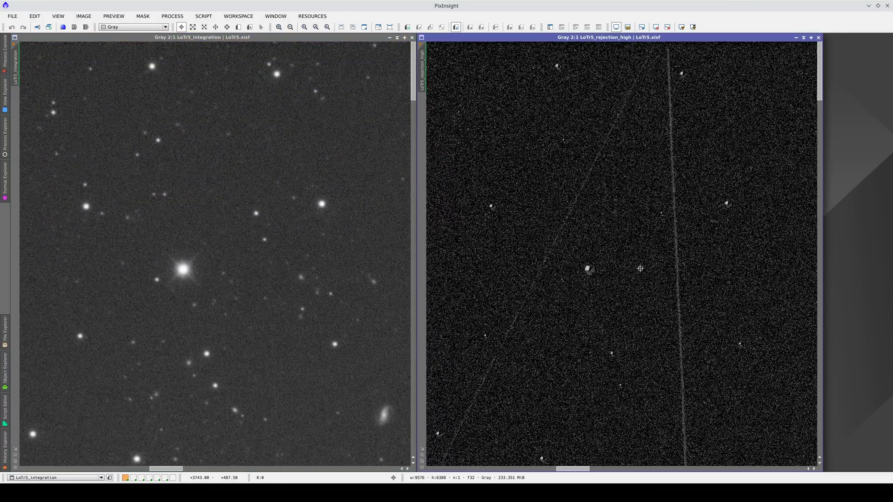
Confirm Image > Synchronize with LoTr5_rejection_high ticked, then go back to the Image menu.
click(84, 16)
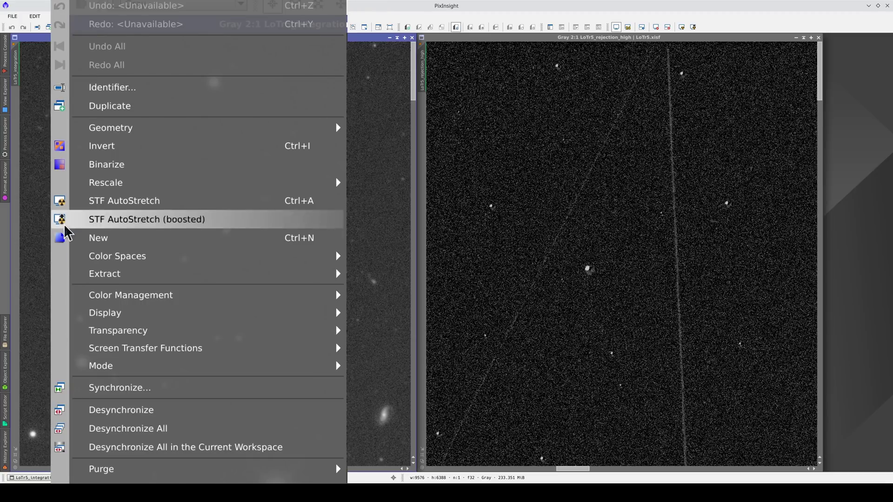
click(174, 396)
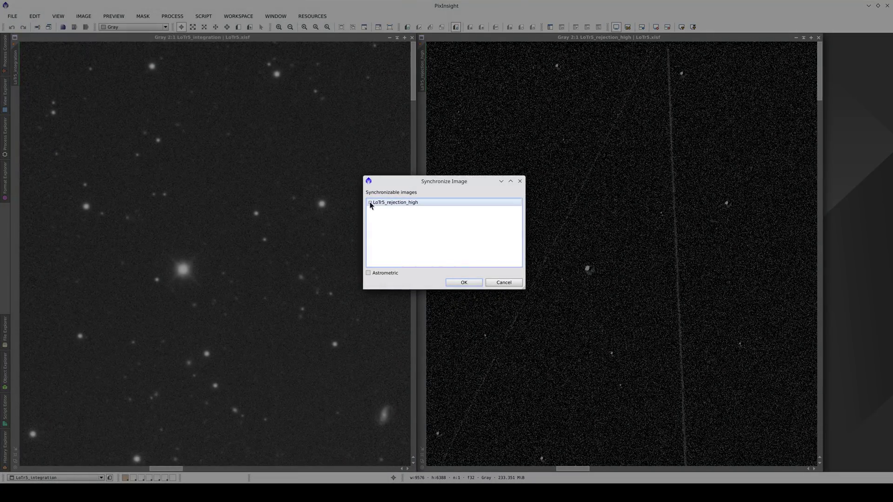
click(464, 283)
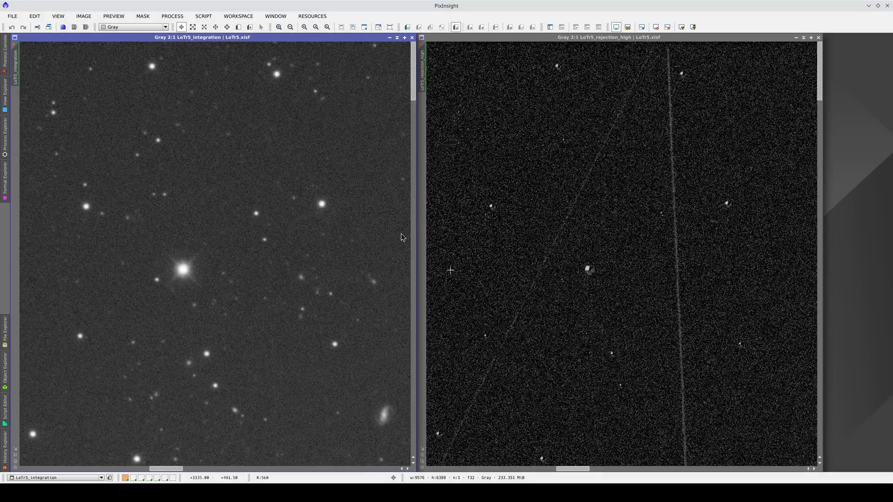
click(84, 17)
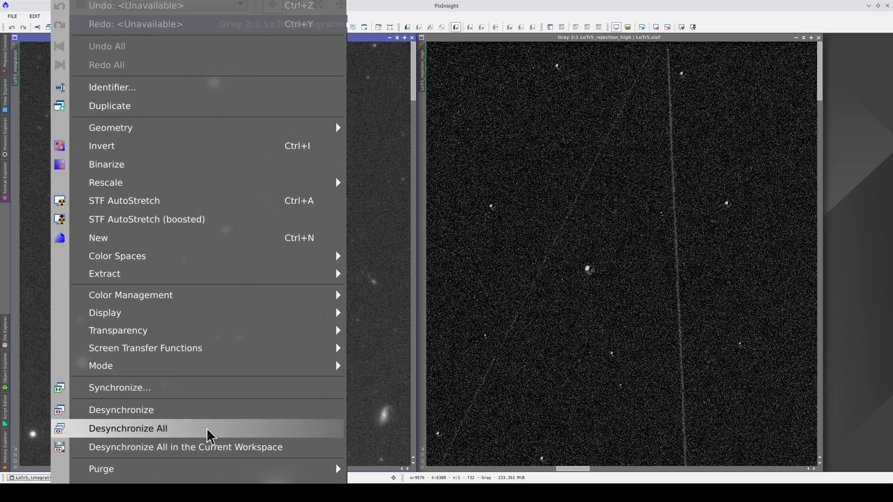
Desynchronize all views and send both LoTr5 windows to Workspace07.
click(298, 447)
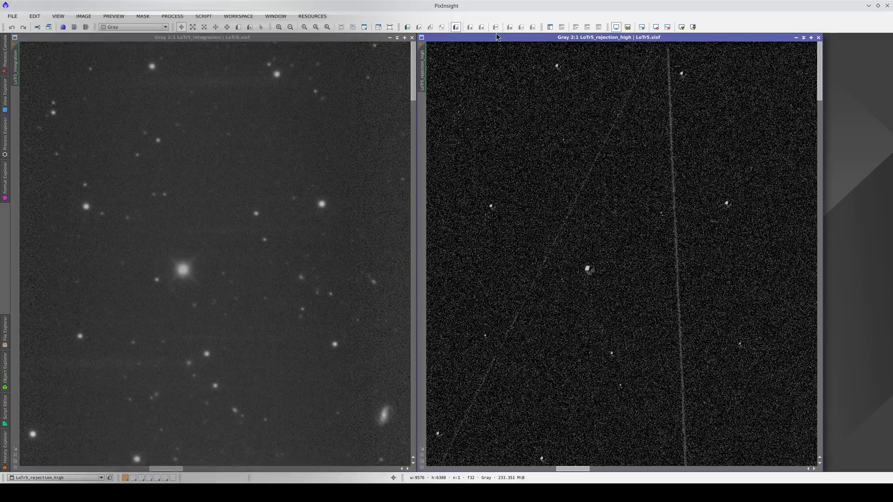
right_click(499, 38)
mouse_move(518, 46)
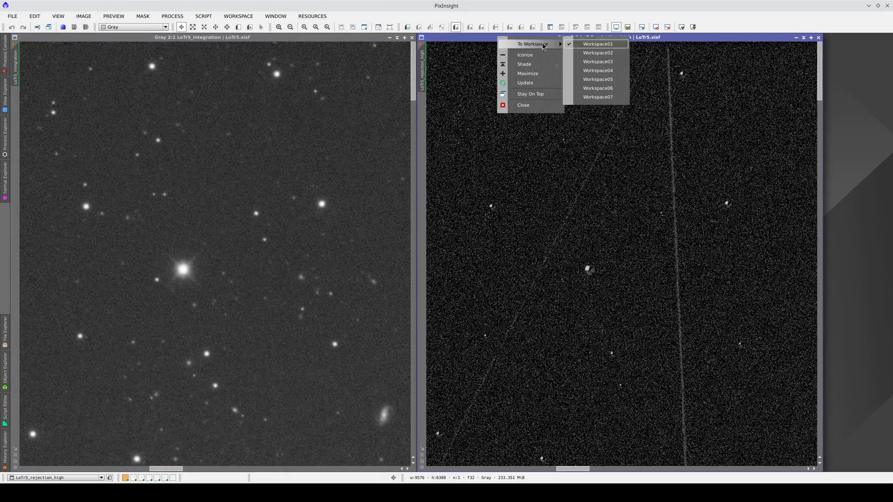
click(570, 99)
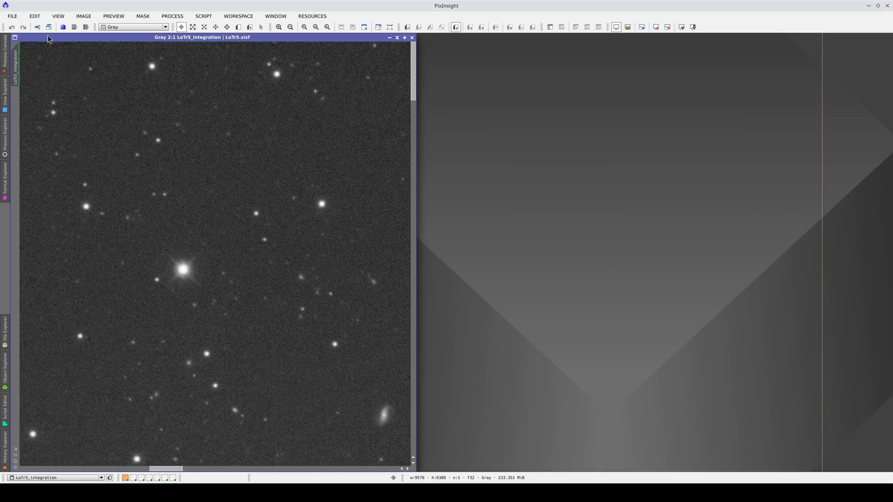
right_click(48, 39)
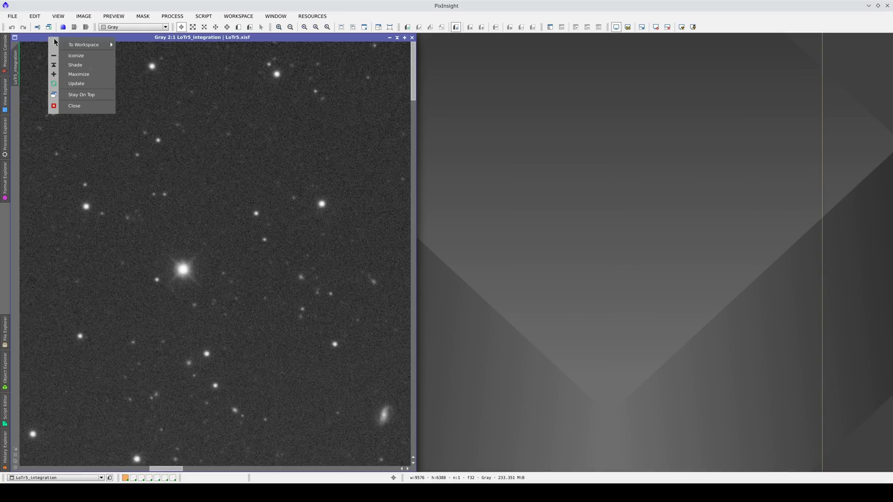
mouse_move(93, 44)
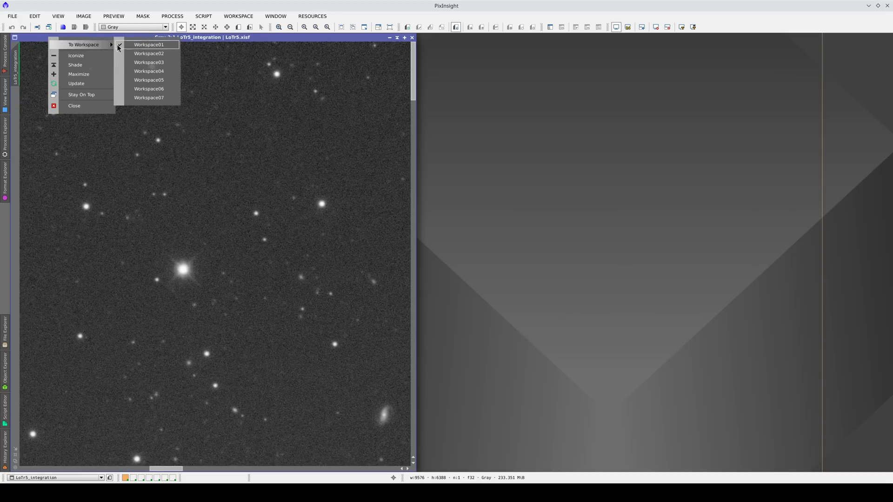
click(150, 97)
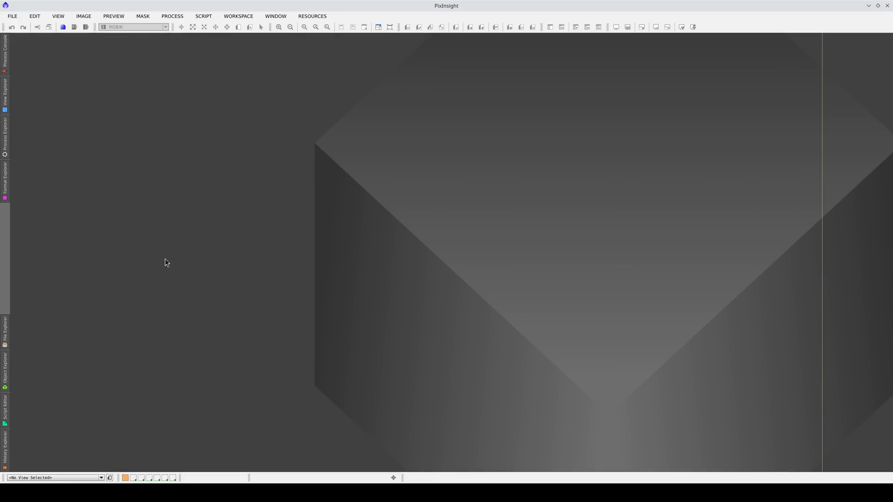
In Workspace07, link rejection_high to the integration view and pan and zoom them together.
click(172, 478)
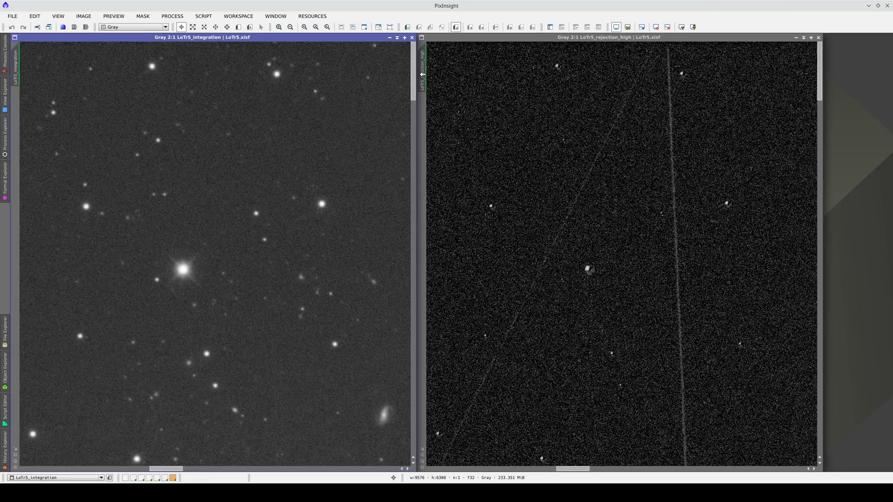
drag(422, 74, 17, 73)
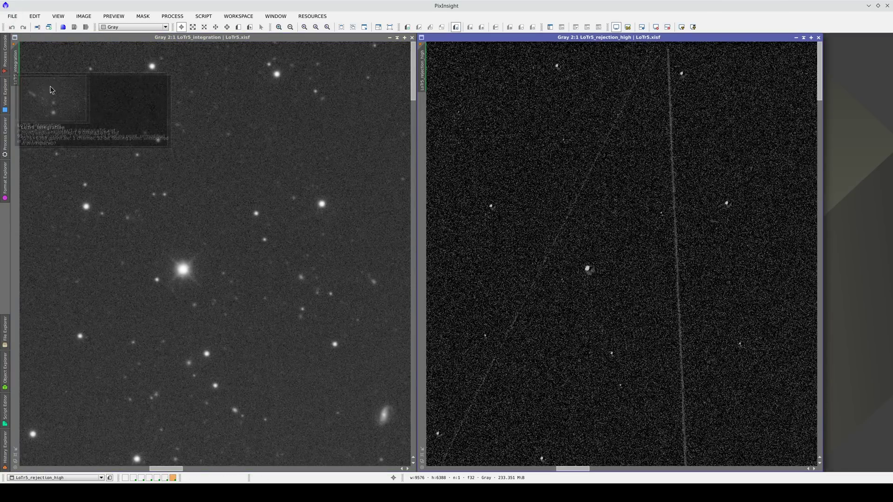
drag(196, 306, 126, 104)
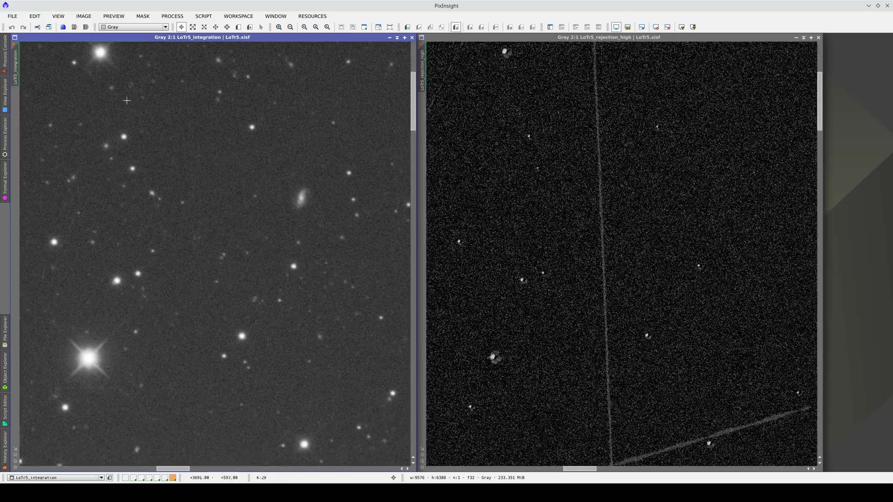
scroll(278, 208, up, 1)
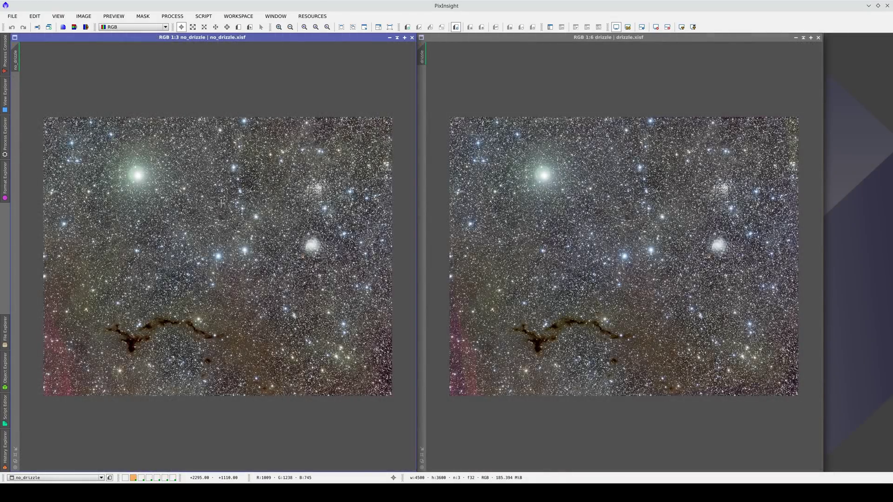
Link the drizzle view to the no_drizzle image.
click(526, 217)
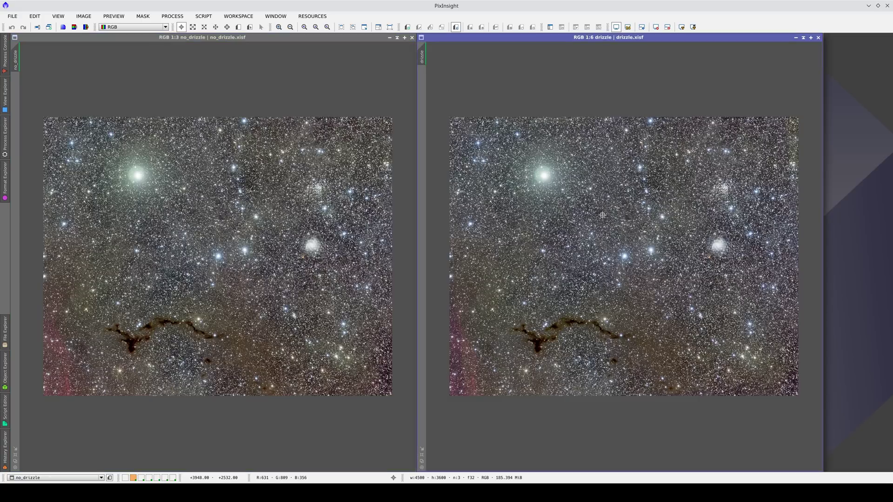
click(275, 224)
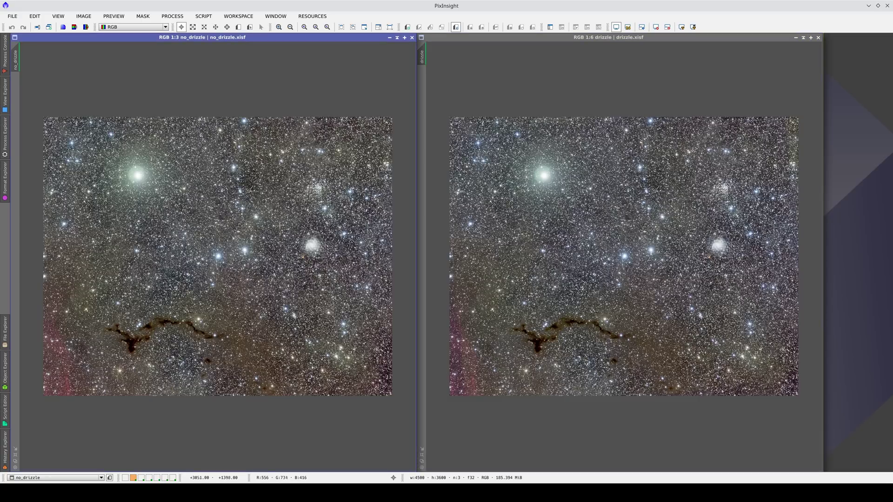
click(649, 261)
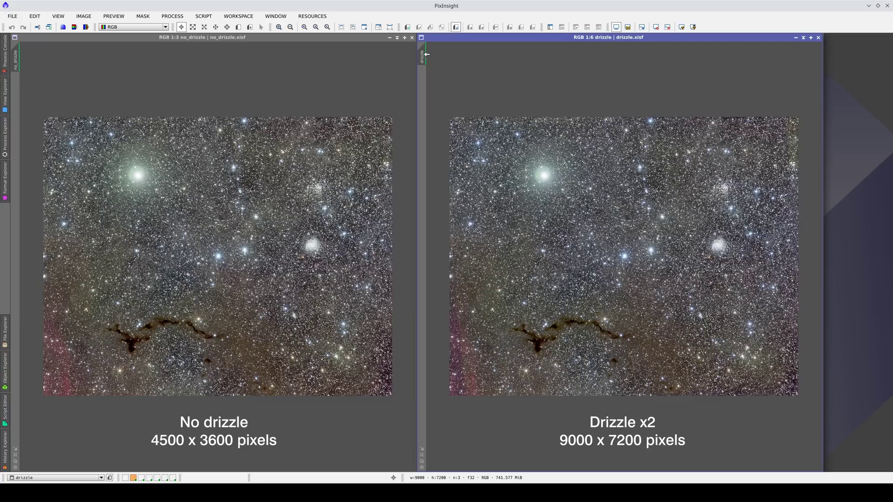
drag(427, 54, 19, 60)
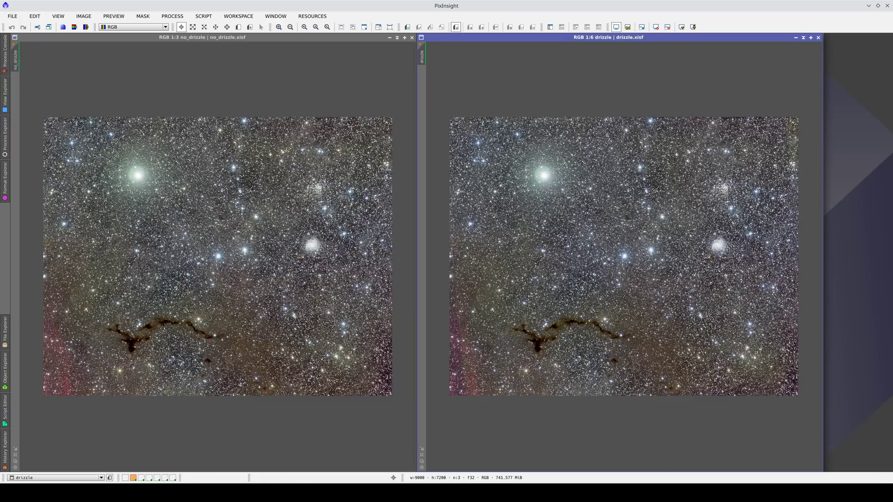
Zoom and pan both synchronized views onto a close-up of the spiral galaxy.
scroll(624, 256, up, 2)
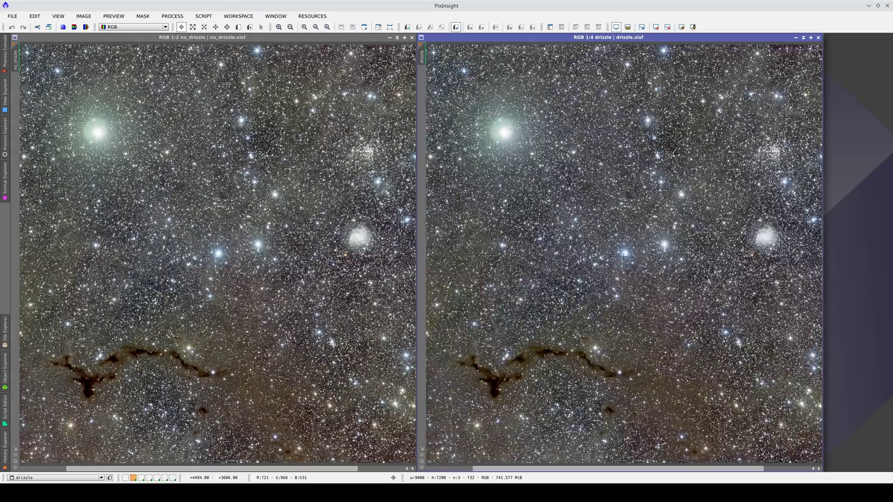
scroll(624, 256, up, 4)
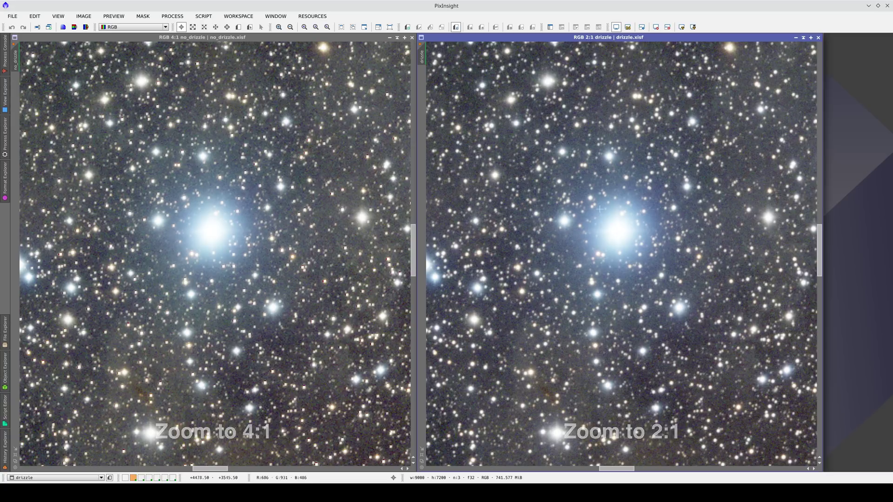
scroll(632, 252, down, 4)
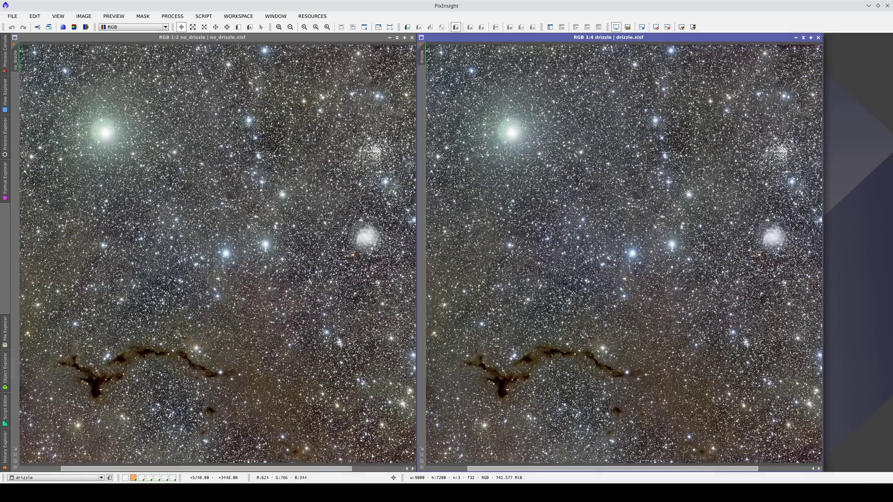
scroll(774, 237, up, 5)
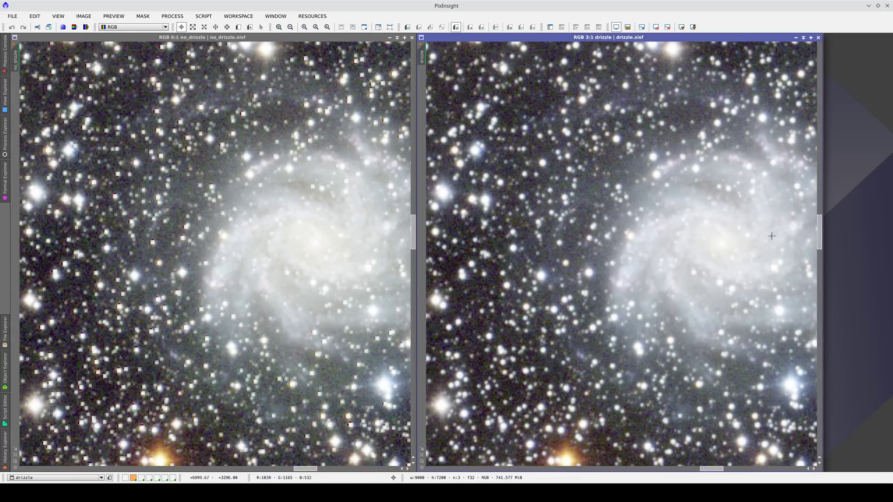
drag(750, 237, 655, 250)
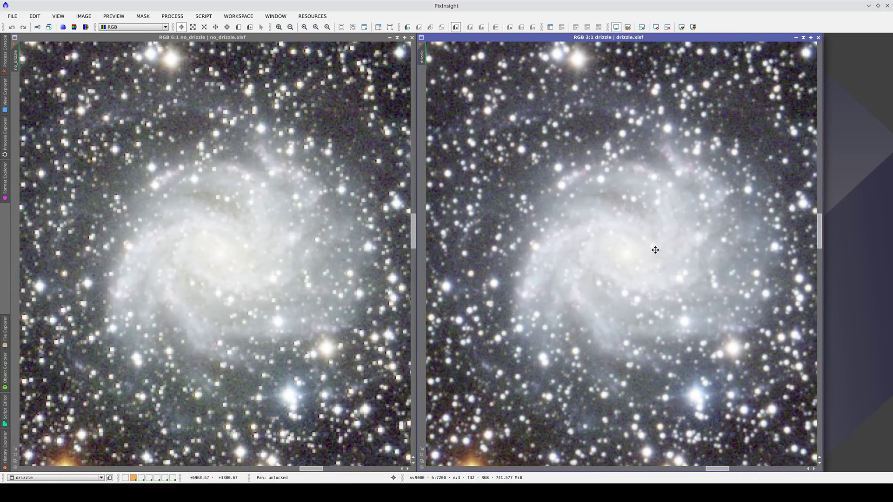
scroll(663, 250, up, 2)
scroll(653, 239, down, 4)
scroll(664, 252, up, 4)
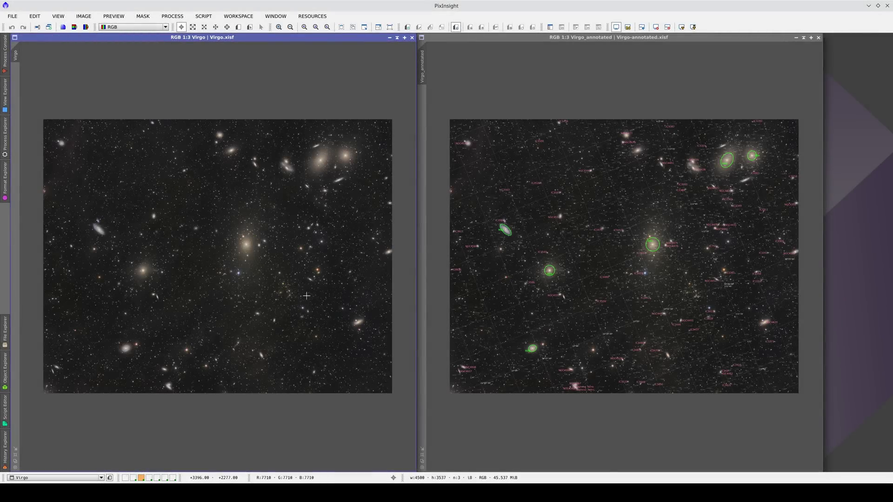
Astrometrically link Virgo_annotated to the Virgo view.
click(662, 218)
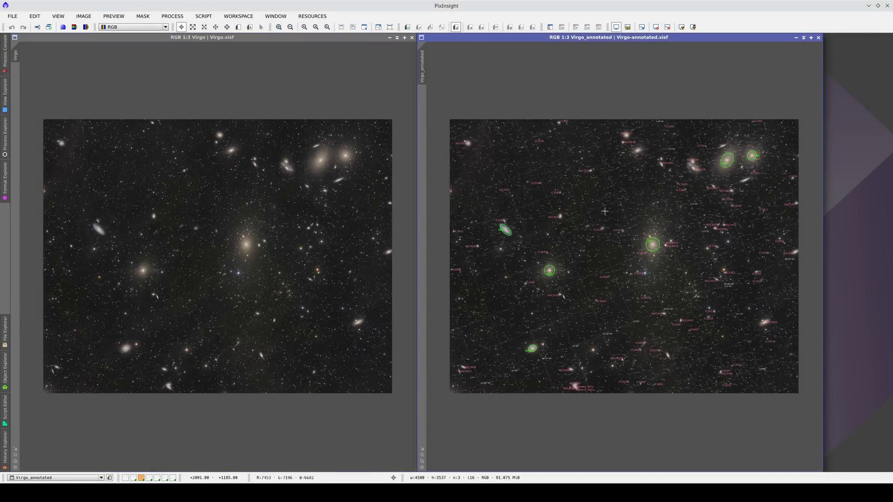
click(168, 210)
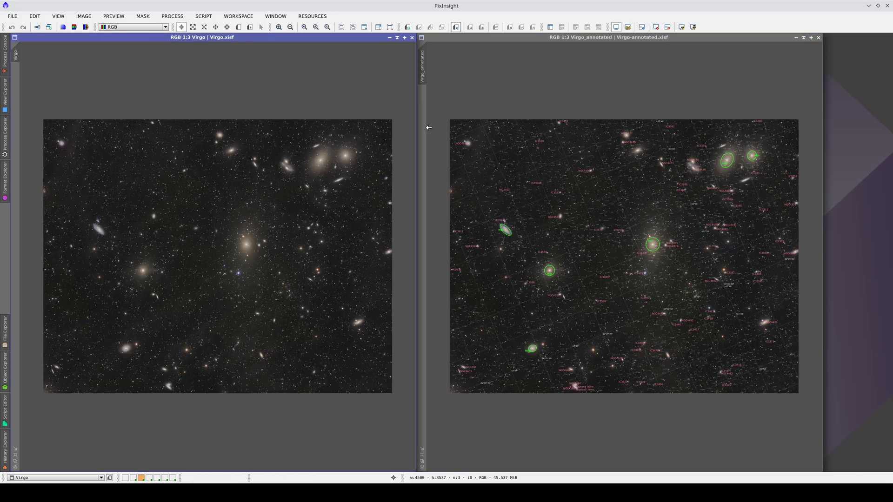
drag(422, 65, 15, 52)
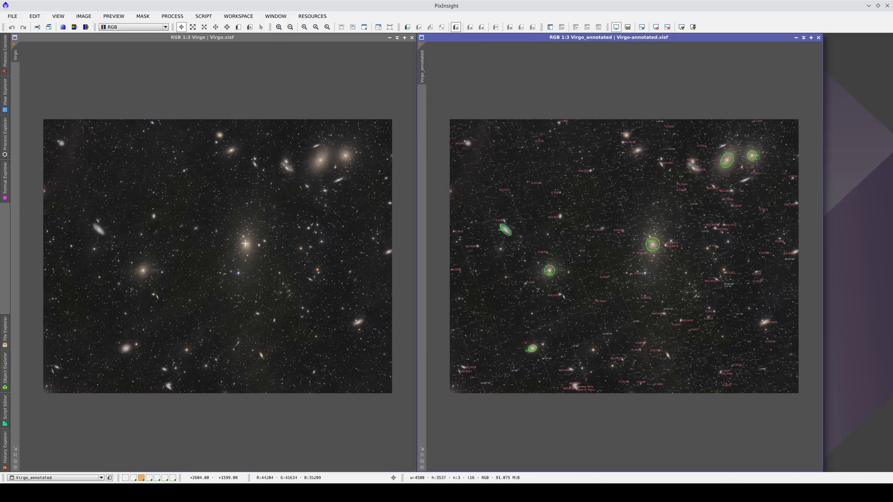
Zoom and pan both linked views past M86 and M84 over to NGC4479.
scroll(246, 243, up, 1)
scroll(247, 228, up, 2)
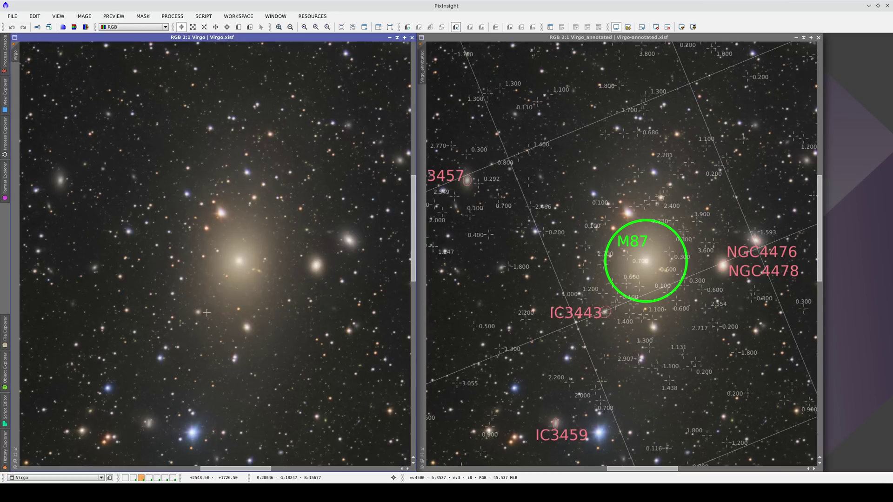
scroll(207, 313, up, 3)
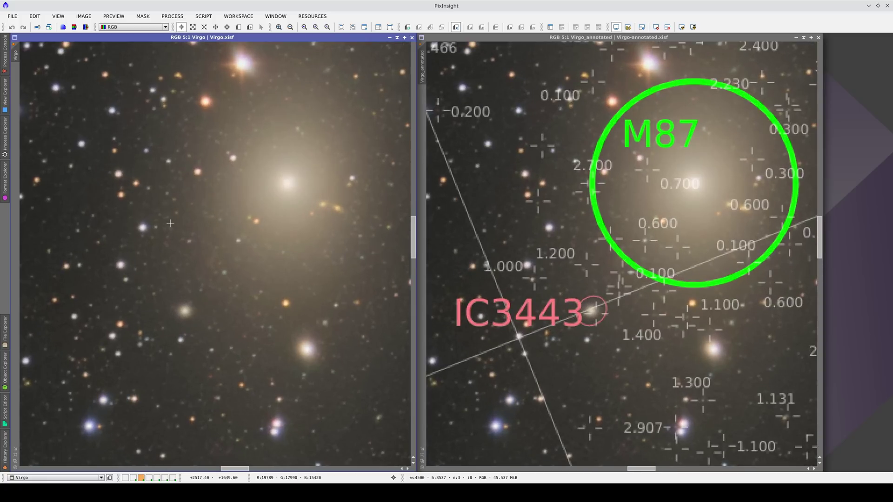
scroll(174, 212, down, 4)
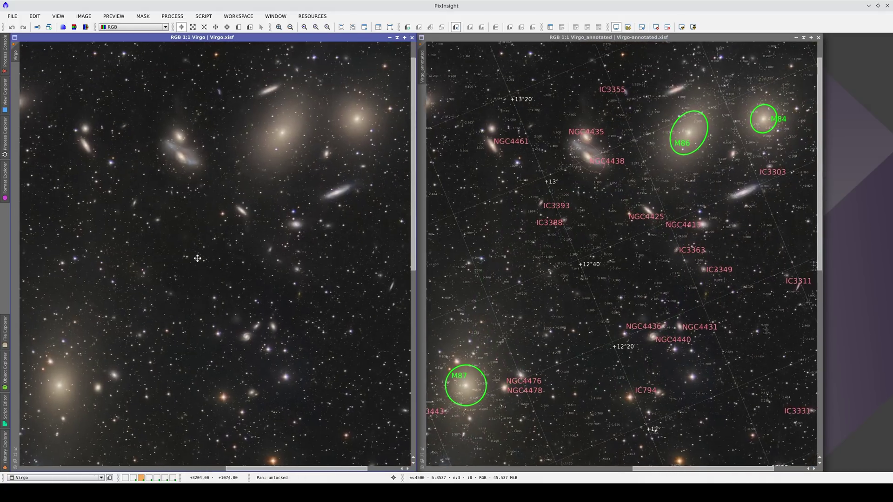
drag(197, 259, 160, 305)
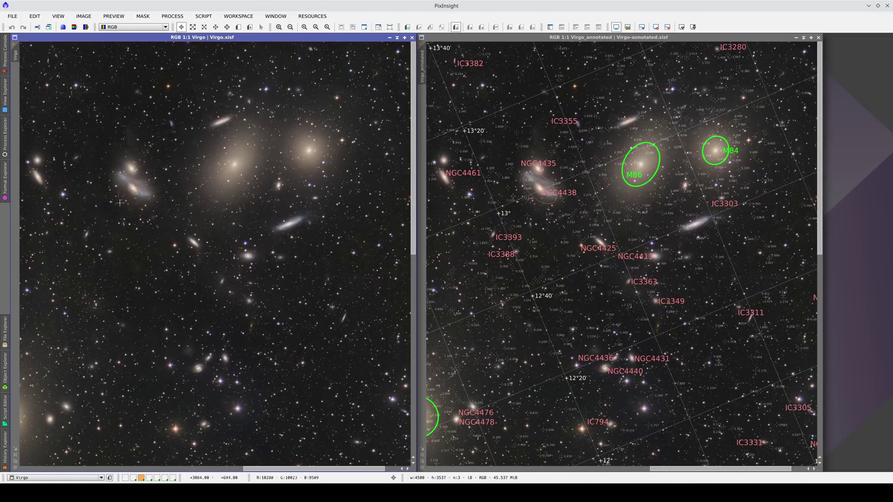
scroll(117, 170, up, 3)
drag(137, 208, 347, 245)
drag(247, 239, 538, 349)
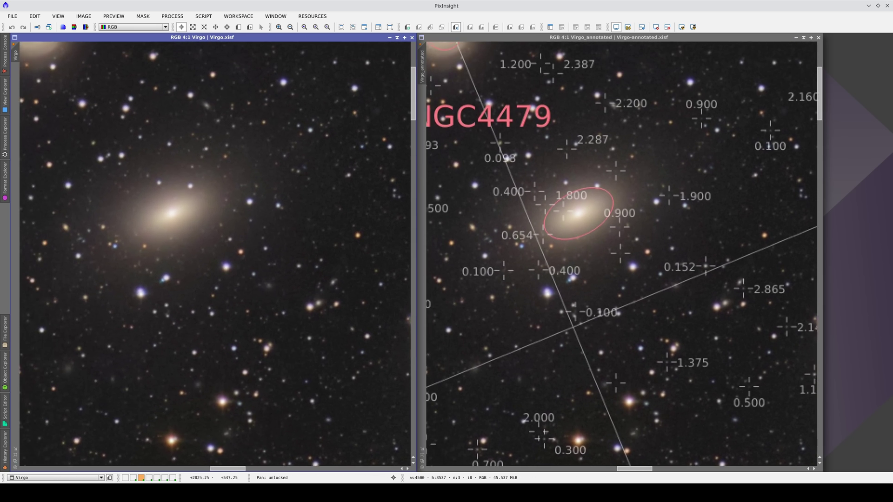
In the Cygnus workspace, link Cygnus_Ha with the other Cygnus channel views.
click(149, 478)
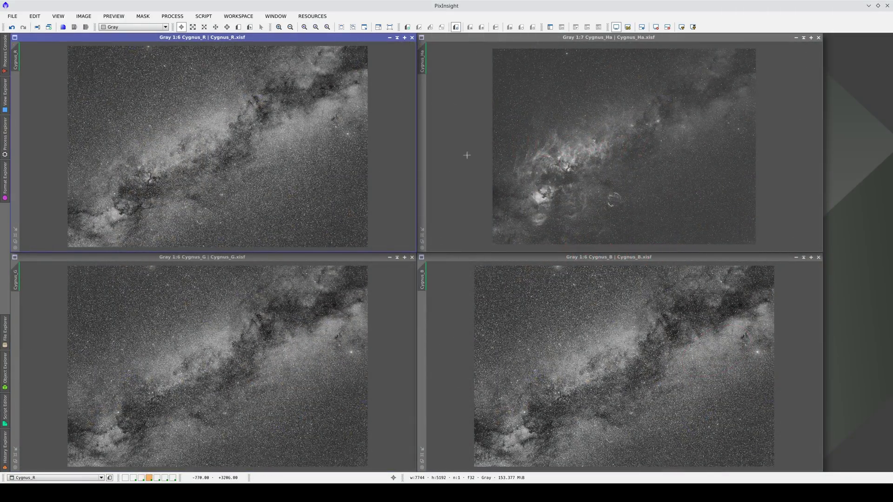
drag(422, 62, 425, 284)
mouse_move(427, 284)
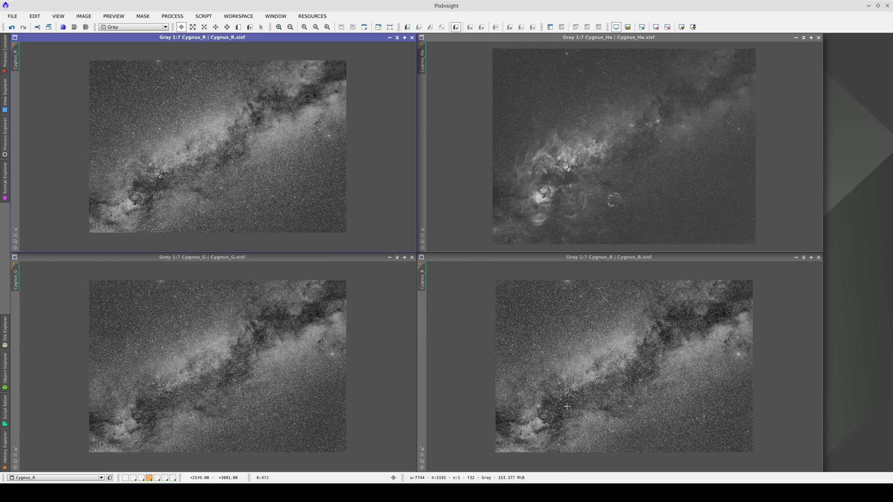
click(537, 423)
Zoom all four linked Cygnus views to 1:1 and pan them together over the nebula.
scroll(535, 423, up, 3)
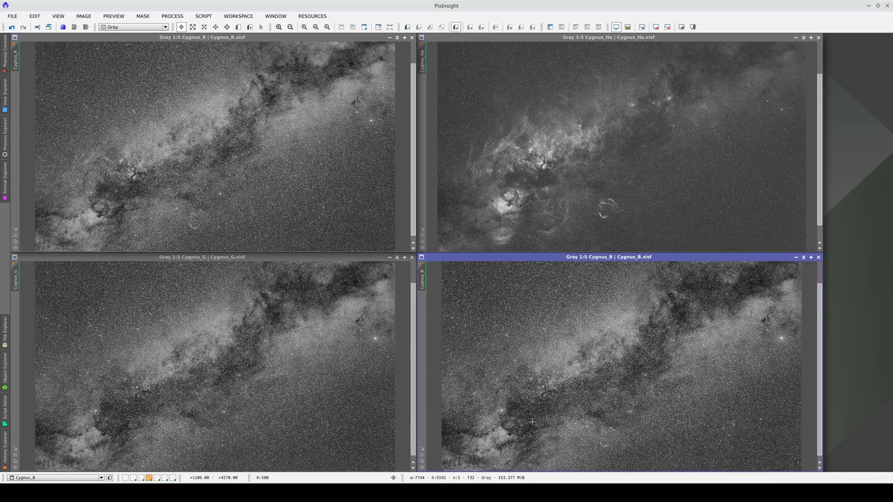
scroll(526, 423, up, 1)
scroll(524, 421, up, 1)
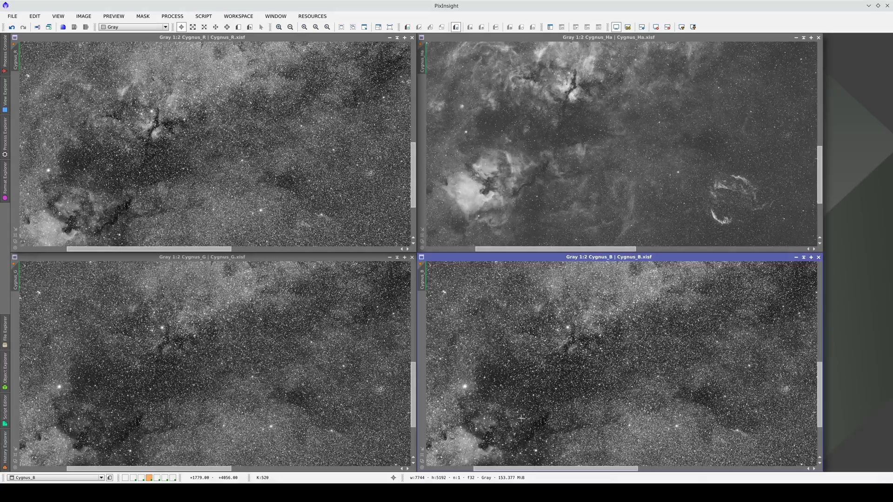
scroll(512, 402, up, 1)
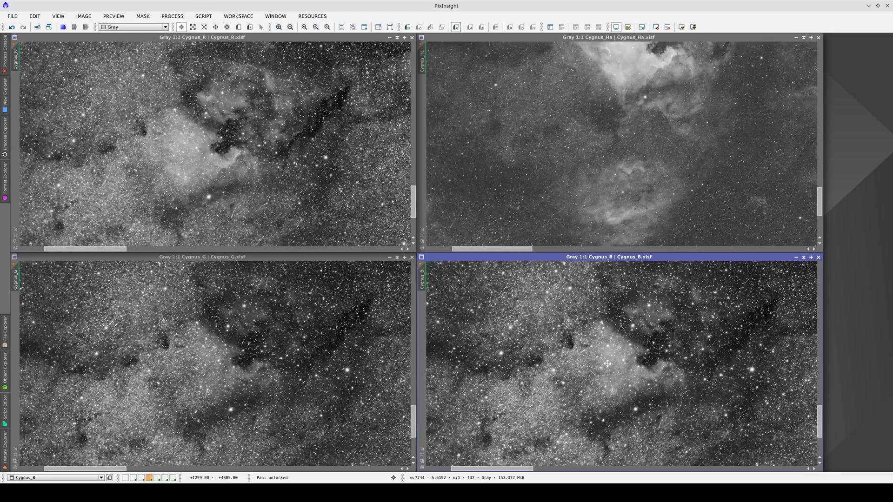
drag(607, 363, 619, 340)
drag(202, 116, 211, 135)
click(389, 348)
click(563, 365)
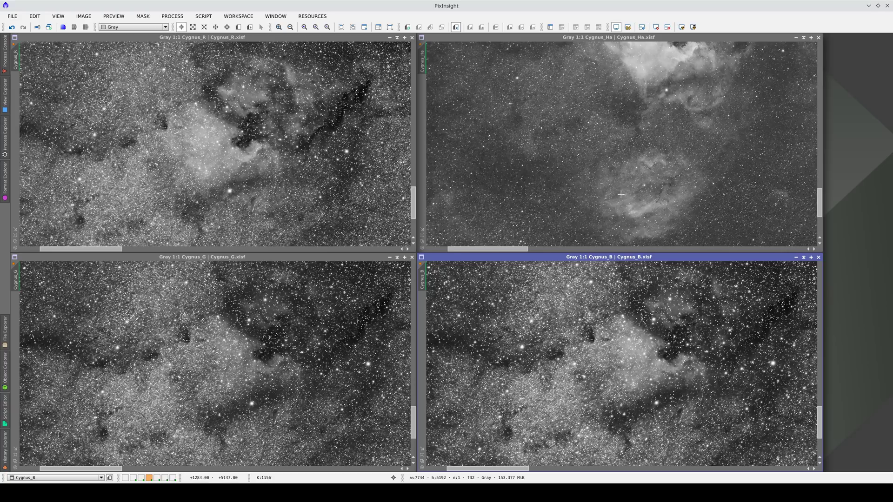
click(612, 130)
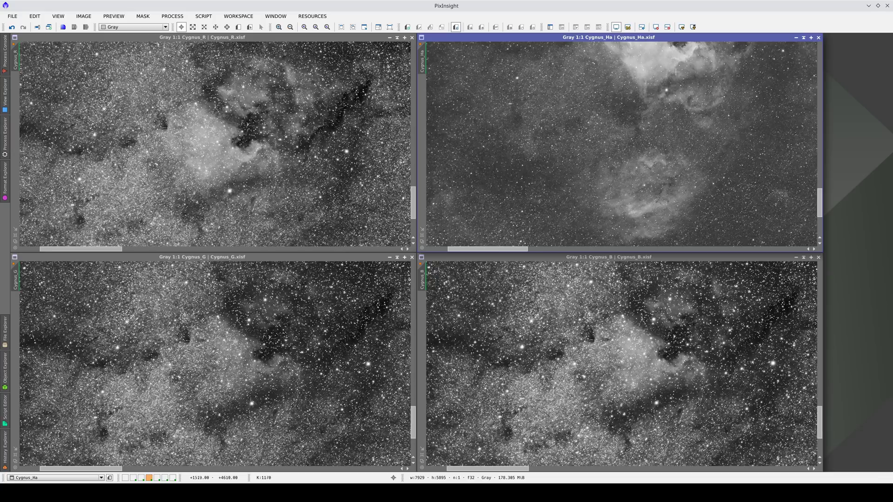
mouse_move(672, 61)
mouse_down()
mouse_move(652, 96)
mouse_move(675, 54)
mouse_up()
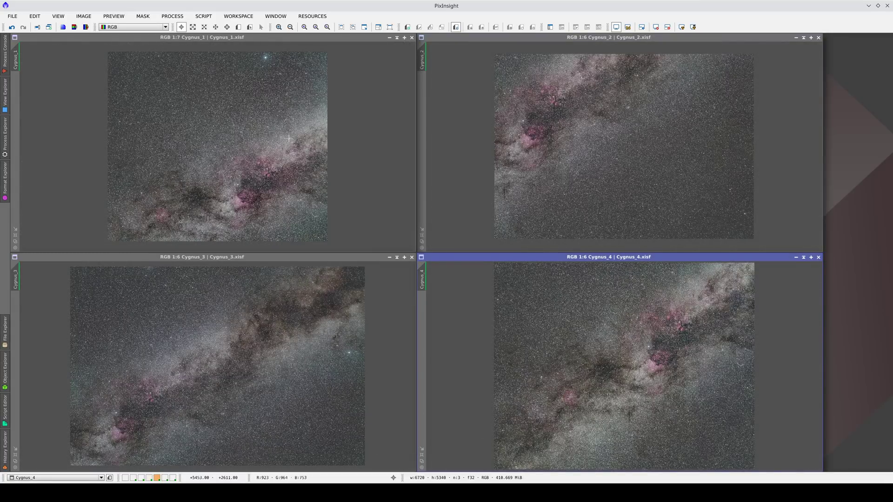
Compare pixel readouts across Cygnus_1, Cygnus_2 and Cygnus_4, ending with Cygnus_3 active.
click(241, 128)
drag(212, 135, 192, 128)
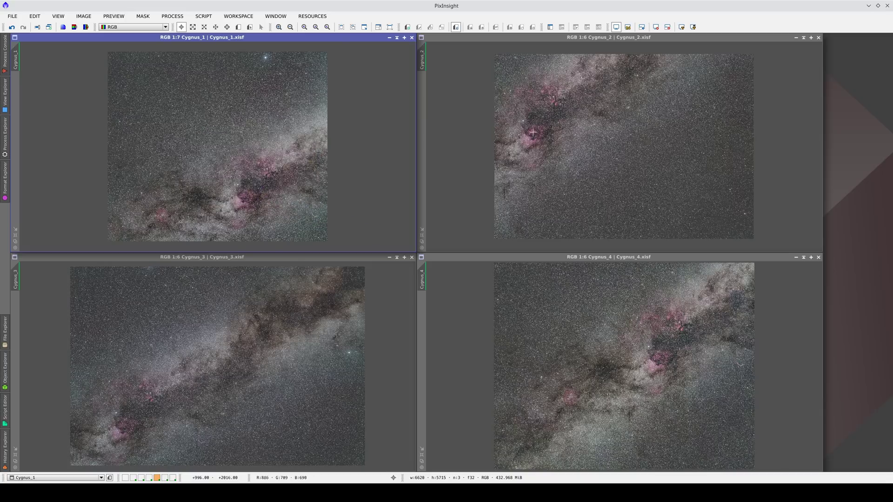
click(663, 145)
drag(661, 153, 637, 180)
click(635, 318)
drag(605, 331, 255, 348)
click(247, 332)
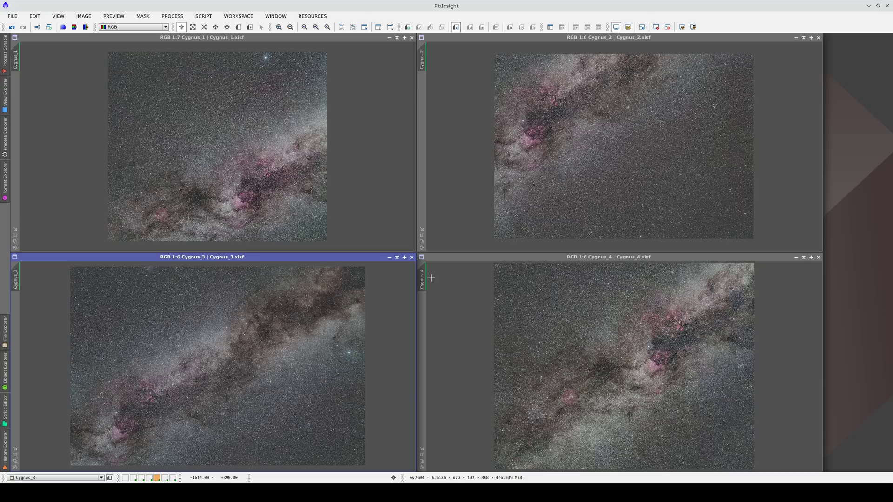
Drop Cygnus_4 onto Cygnus_3 so each shows the other's red field outline.
drag(422, 277, 13, 277)
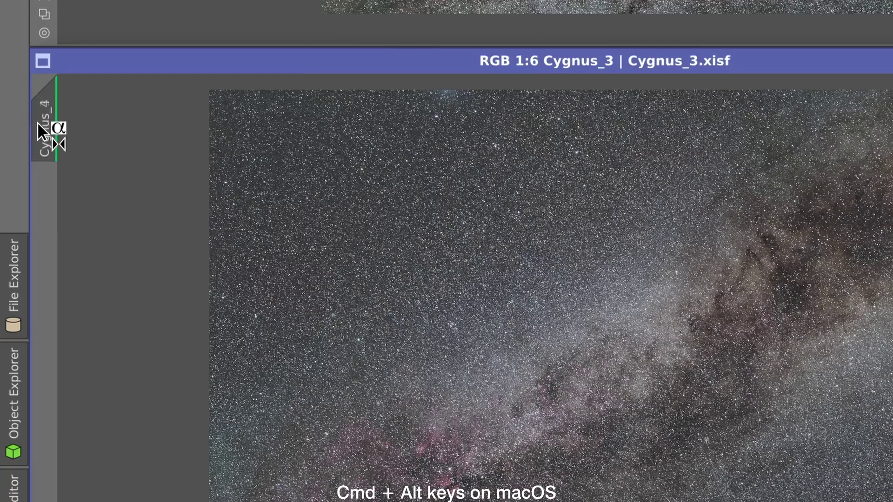
drag(38, 122, 39, 124)
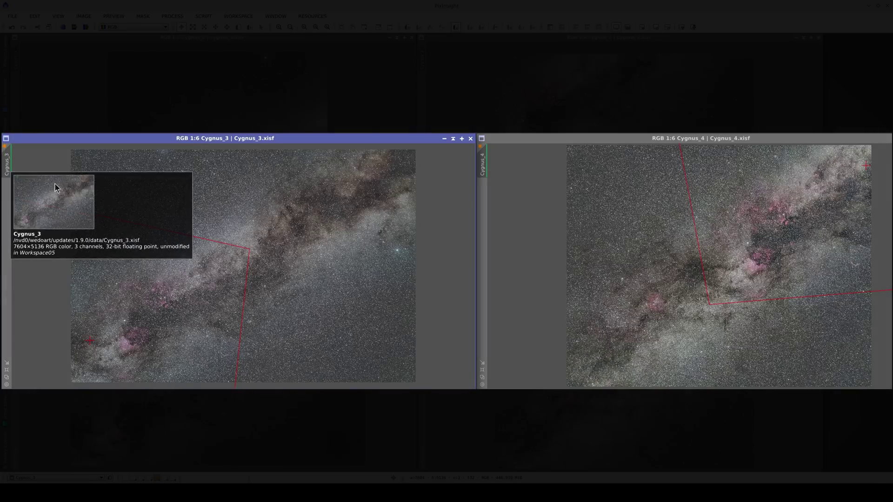
scroll(234, 214, down, 1)
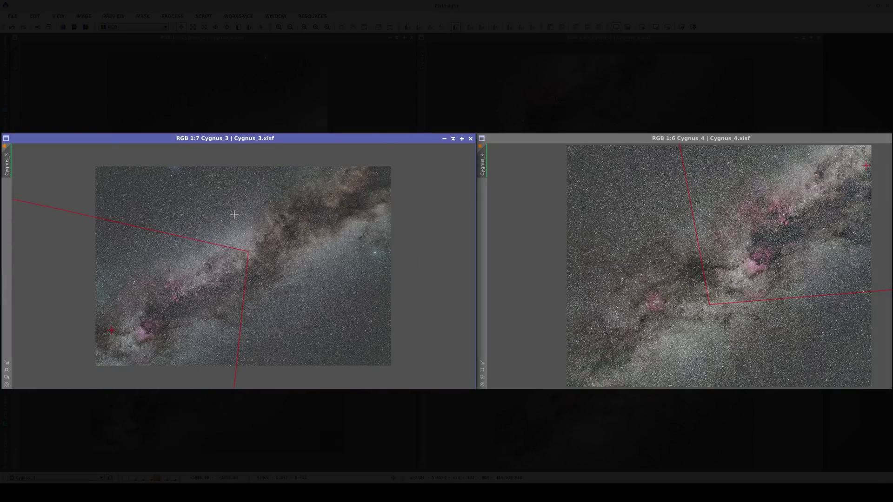
scroll(234, 215, down, 7)
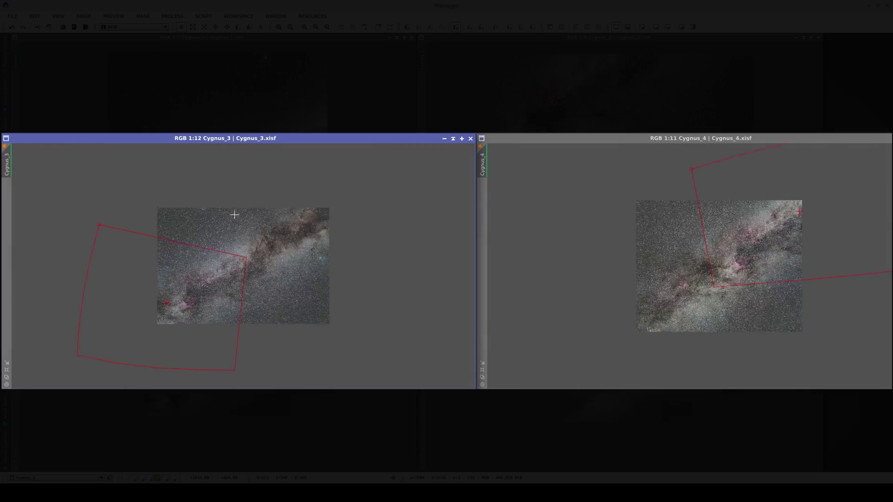
scroll(234, 214, down, 1)
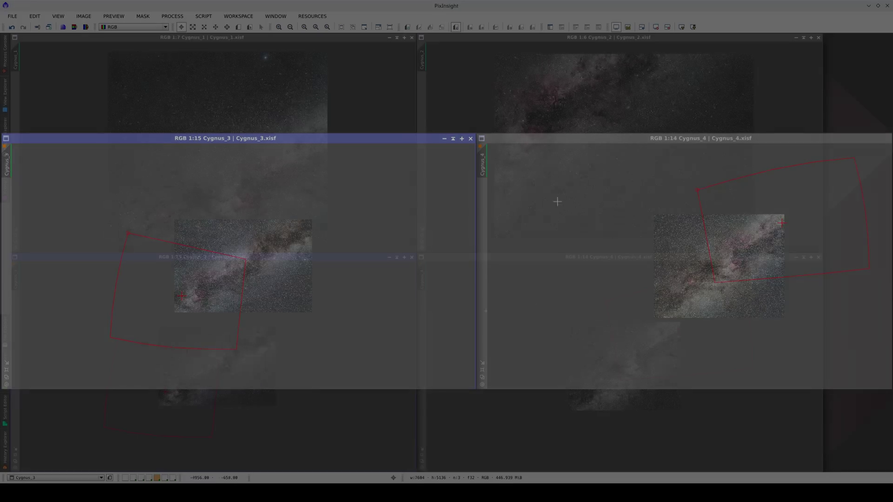
click(588, 305)
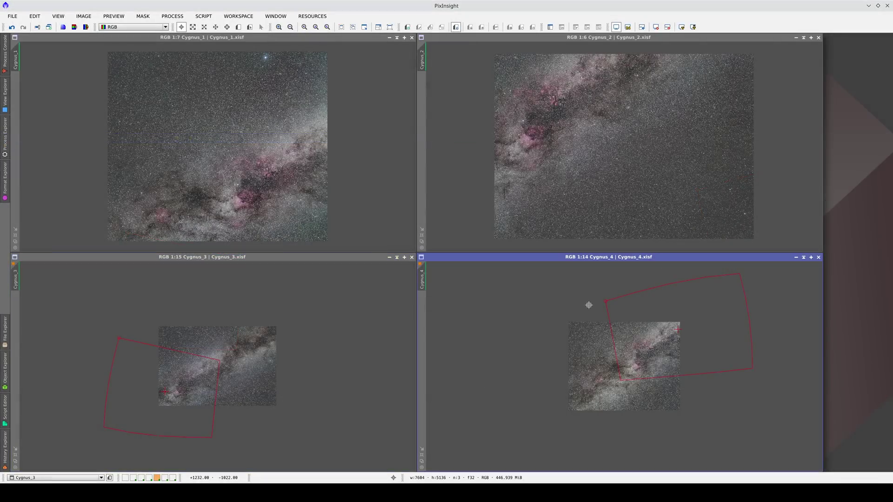
scroll(589, 305, up, 4)
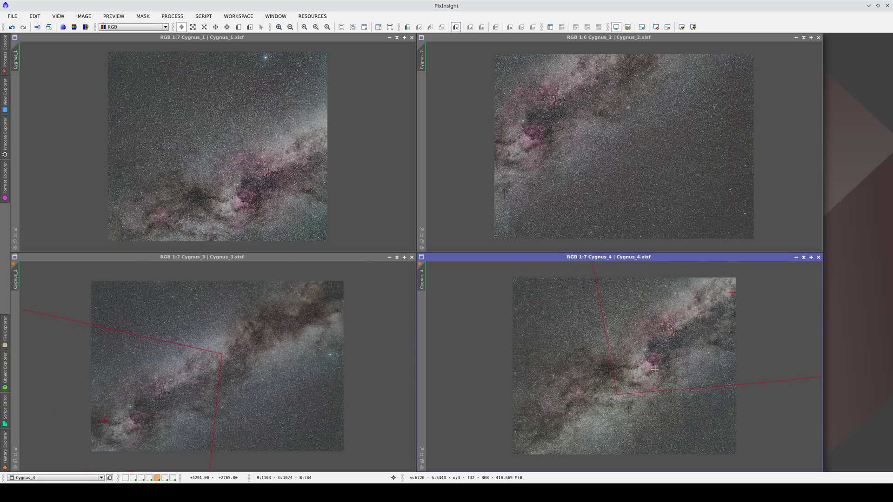
Zoom and pan Cygnus_4 with Cygnus_3 following, ending zoomed far out on both outlines.
scroll(655, 369, up, 1)
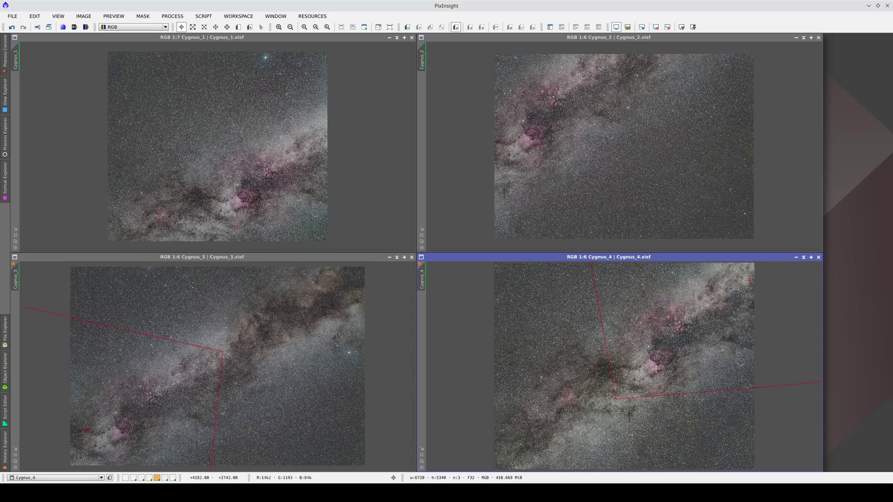
scroll(657, 369, up, 5)
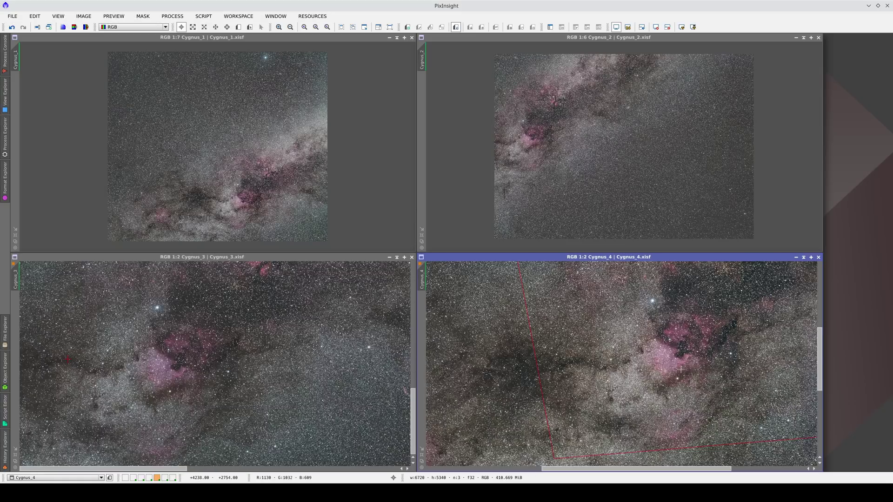
scroll(681, 363, up, 1)
drag(676, 344, 661, 368)
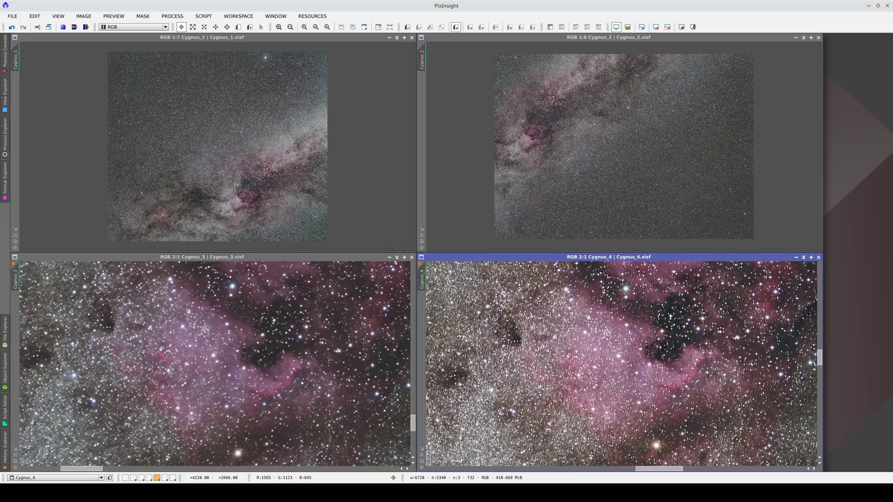
scroll(662, 368, down, 4)
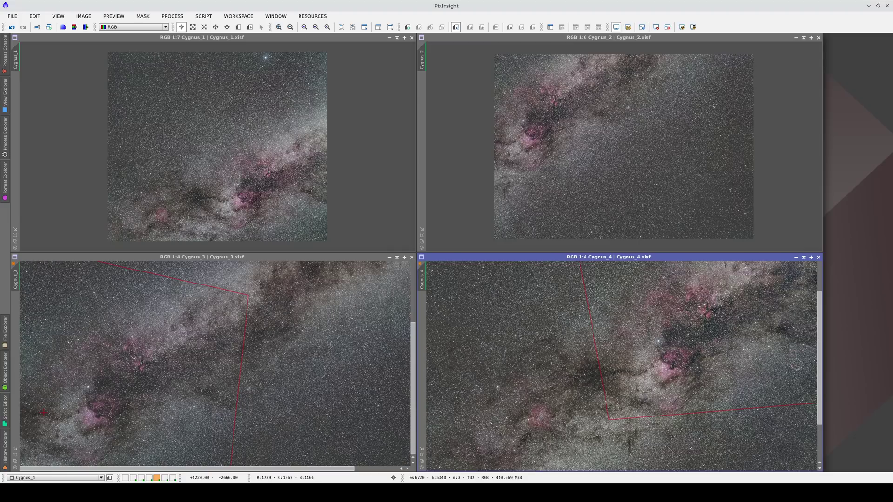
drag(702, 304, 651, 344)
scroll(676, 344, up, 4)
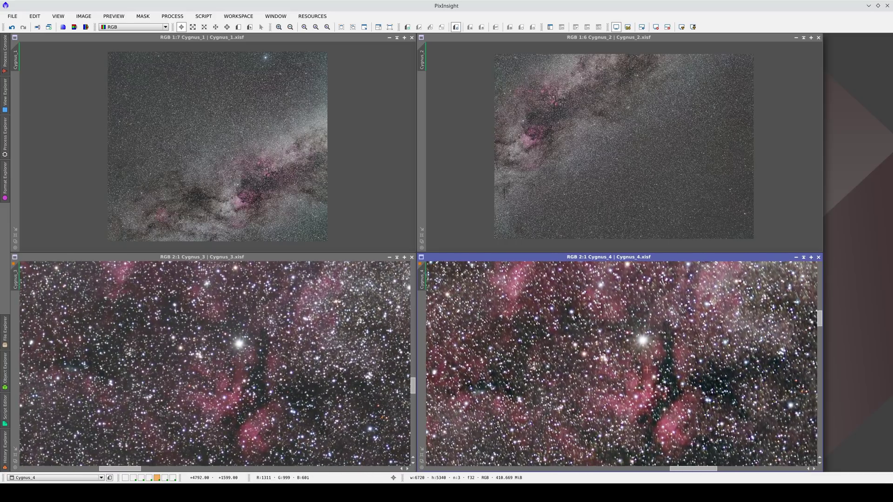
scroll(651, 344, down, 6)
scroll(647, 370, down, 8)
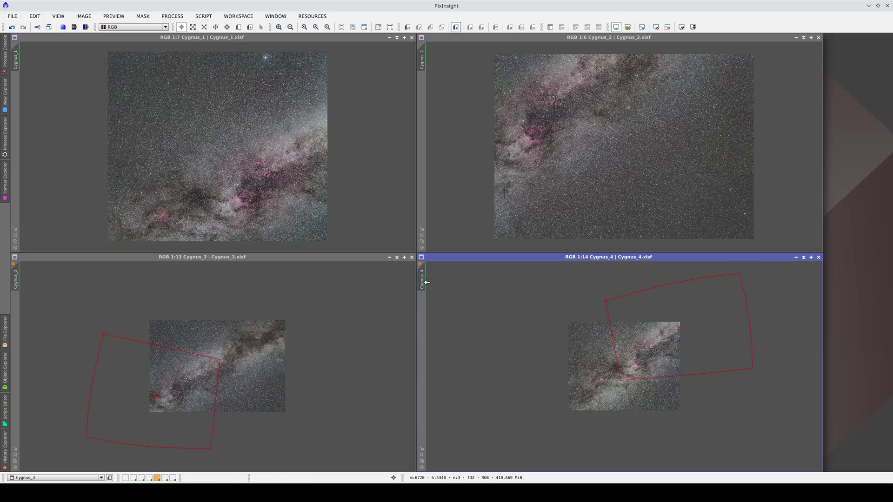
Link Cygnus_2 and Cygnus_1 into the group, then check pixel values at two Cygnus_1 points.
drag(424, 282, 426, 61)
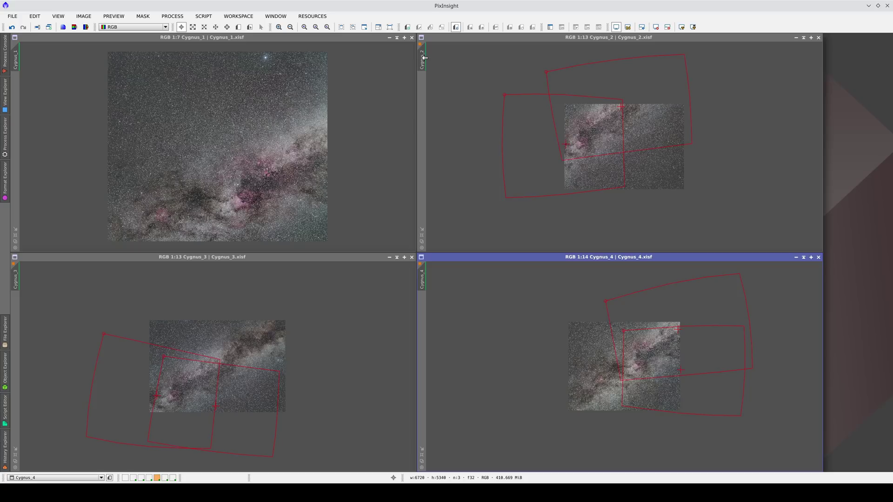
drag(345, 64, 16, 62)
click(283, 141)
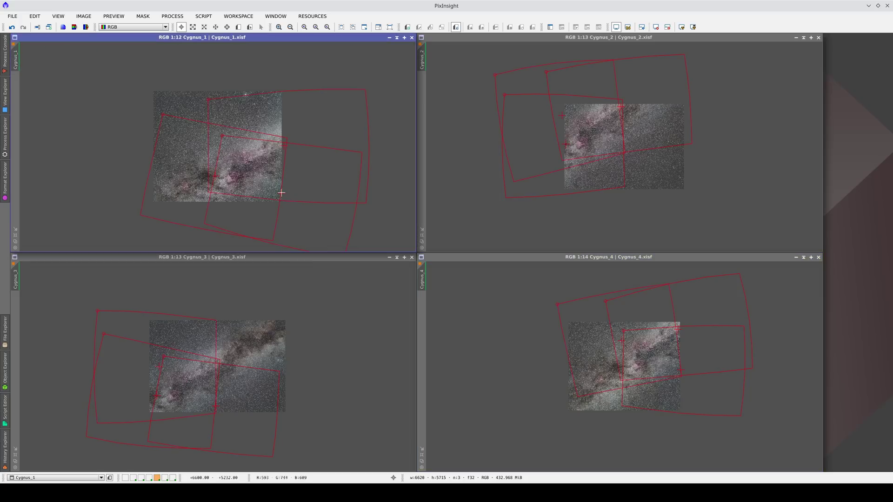
click(214, 176)
click(222, 136)
Zoom all linked Cygnus views into the nebula area with a zoom box in Cygnus_1.
key(alt+z)
drag(244, 167, 264, 123)
key(alt+r)
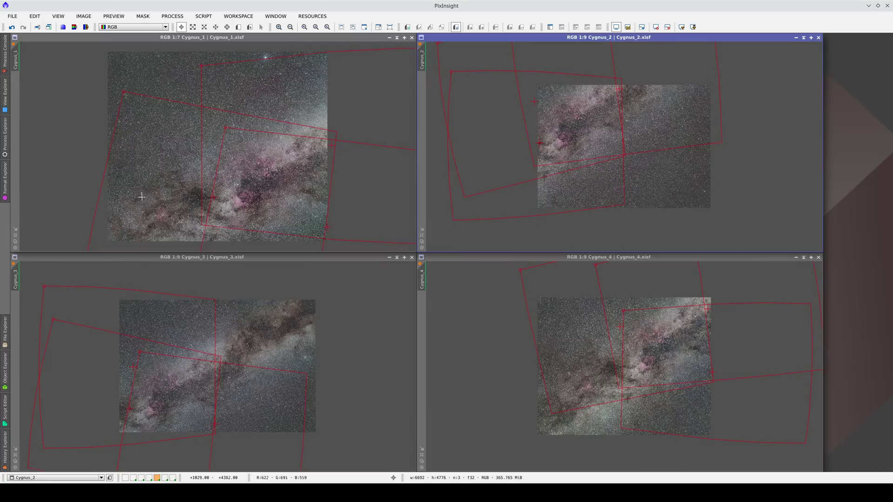
Outline a small preview region in Cygnus_1 with the New Preview tool.
key(alt+n)
drag(144, 203, 176, 228)
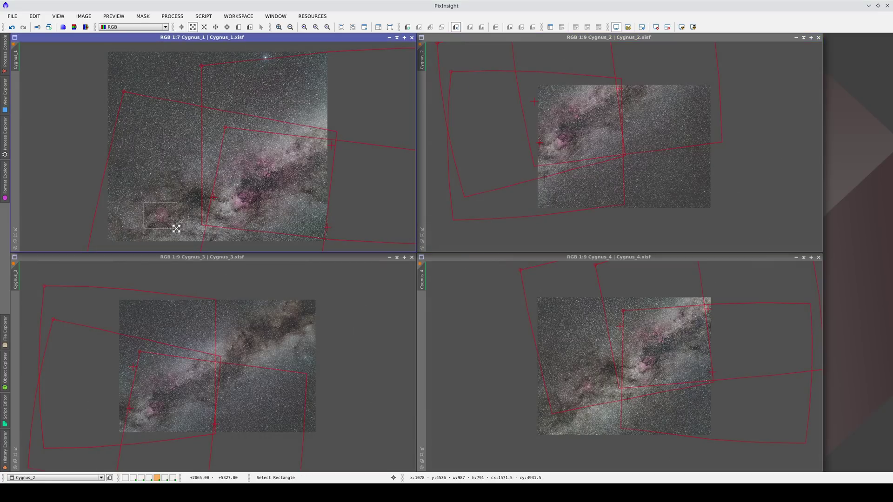
drag(176, 228, 177, 228)
key(alt+r)
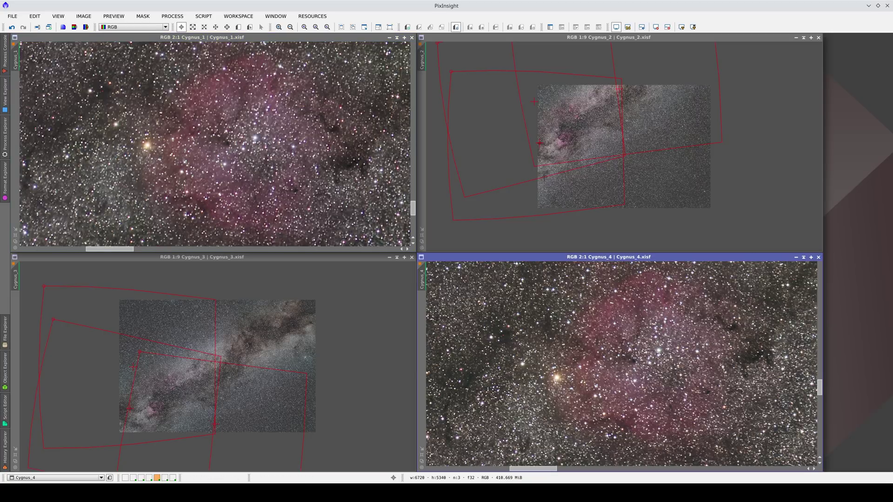
Zoom Cygnus_3 into a boxed star field and pan Cygnus_2 and Cygnus_3 together.
click(524, 322)
key(alt+z)
drag(247, 387, 285, 423)
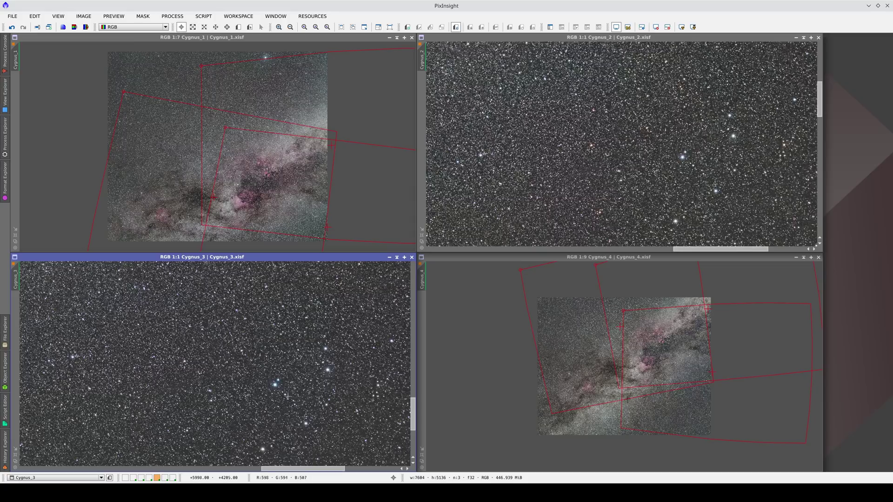
drag(701, 172, 667, 145)
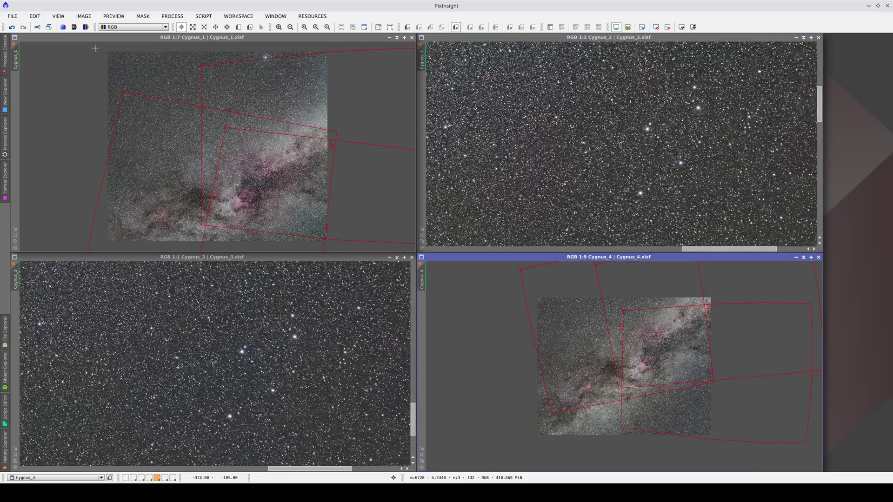
Turn off Astrometric in Cygnus_4's Synchronize Image settings.
click(83, 16)
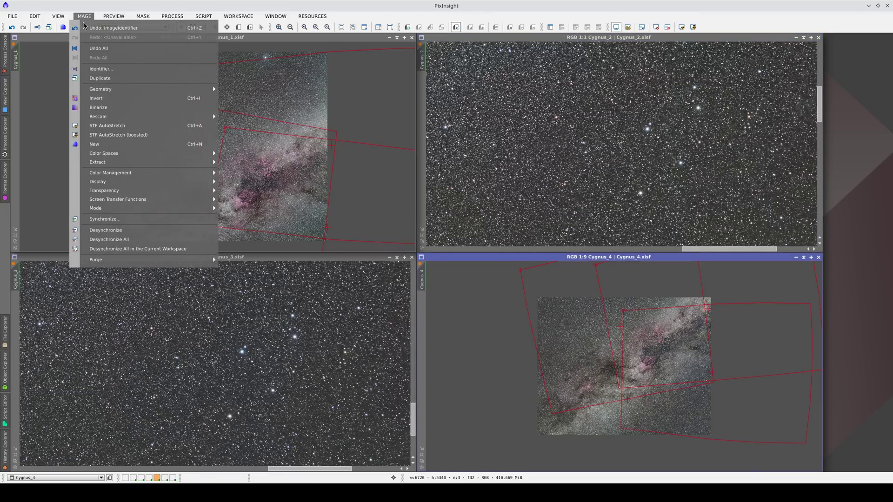
click(106, 219)
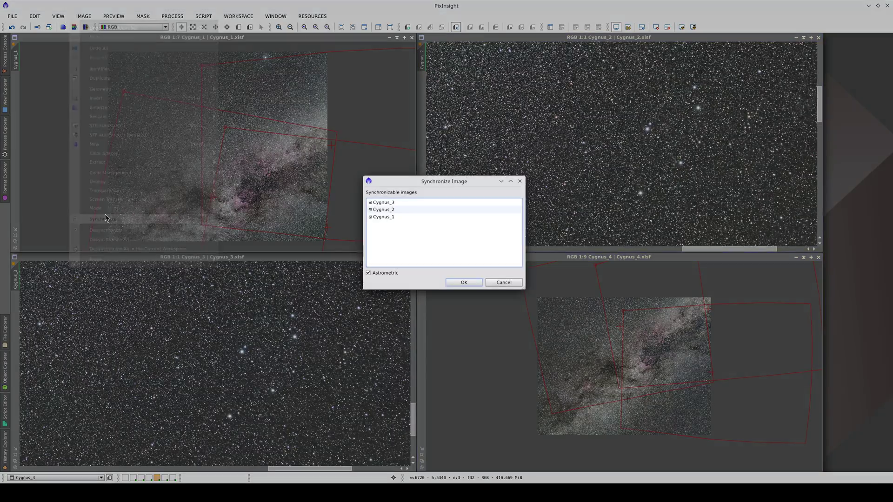
click(369, 273)
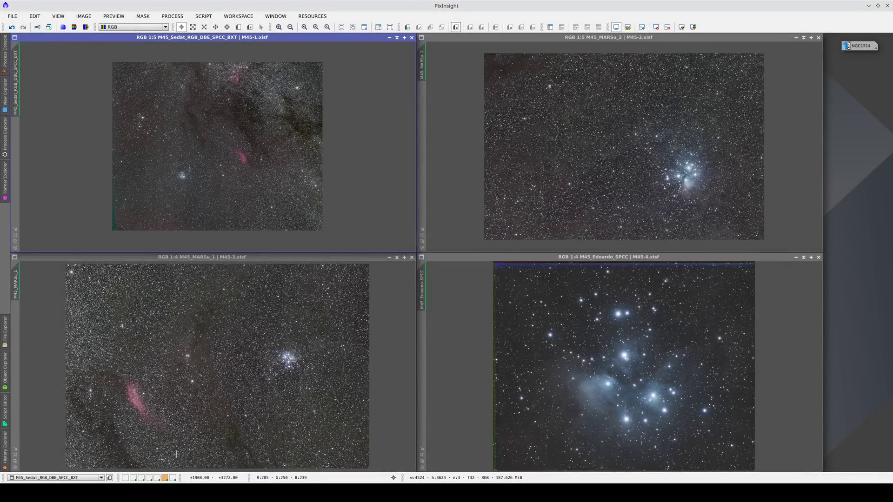
Activate each of the four Pleiades images and read pixel values and coordinates.
click(625, 367)
click(622, 225)
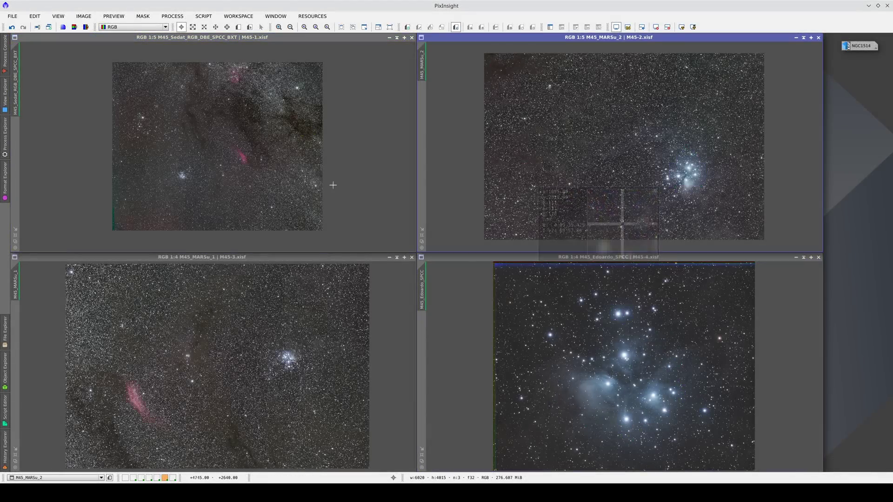
click(268, 179)
click(226, 337)
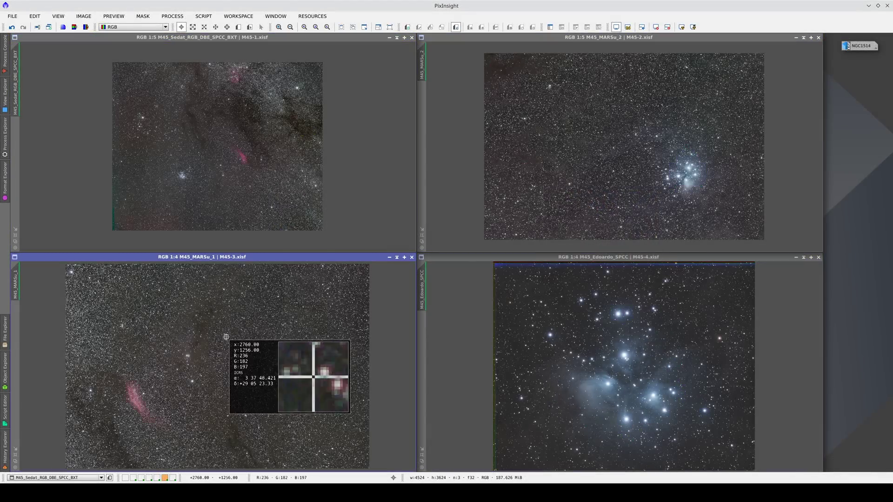
Link M45_Edoardo_SPCC with the other Pleiades views and wheel-zoom them out together.
drag(425, 286, 17, 281)
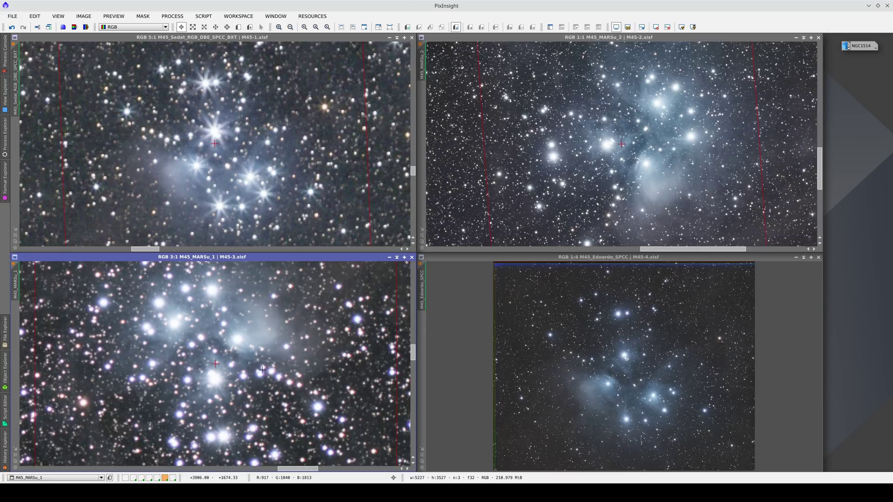
scroll(256, 367, down, 5)
scroll(263, 369, up, 4)
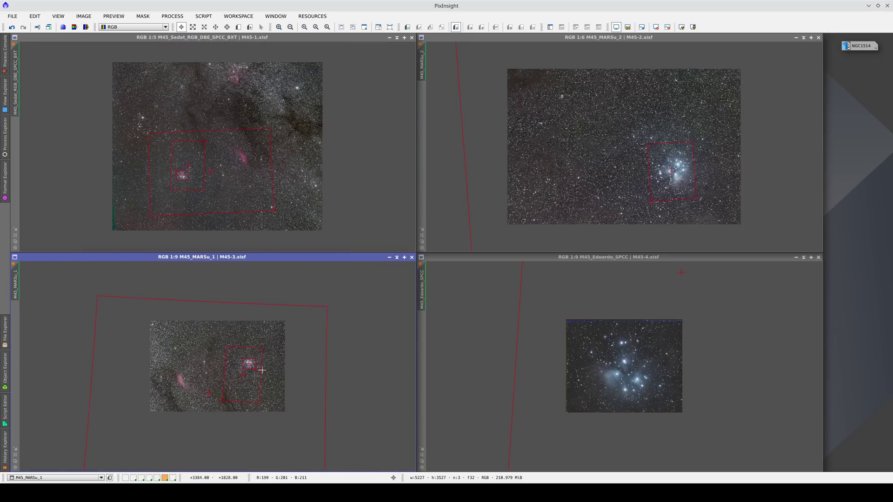
scroll(597, 380, down, 5)
scroll(597, 380, down, 6)
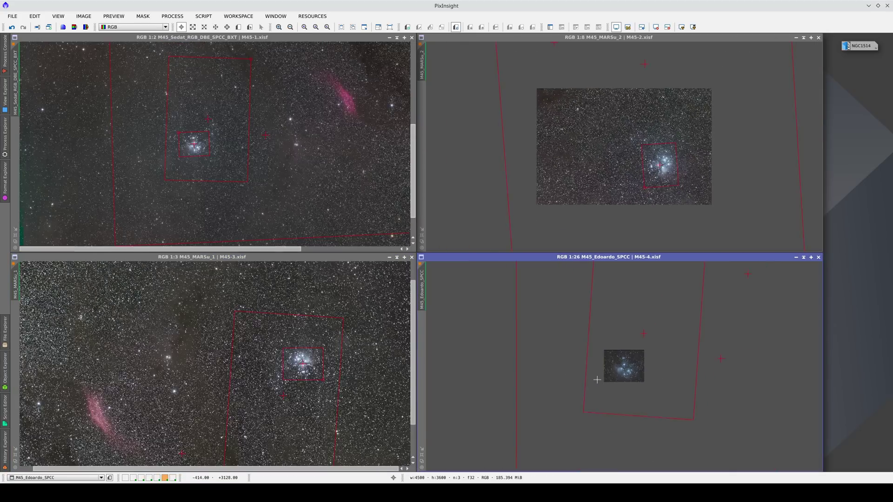
scroll(601, 385, down, 3)
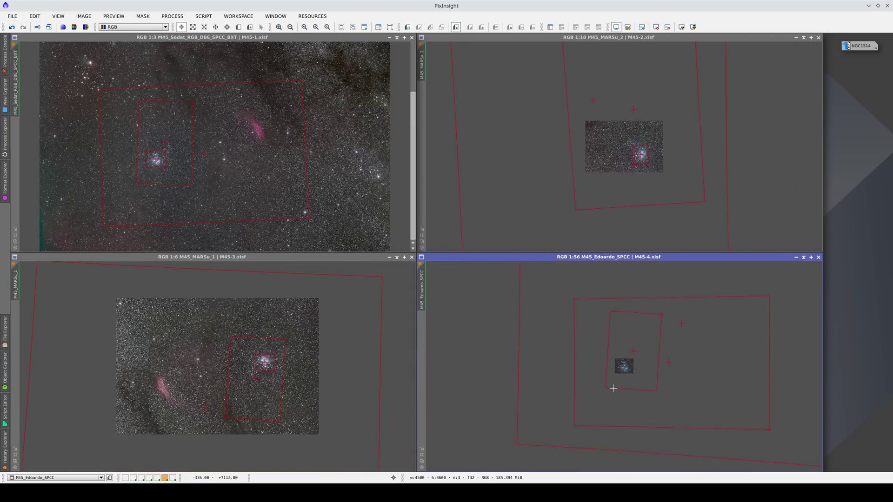
scroll(603, 387, down, 2)
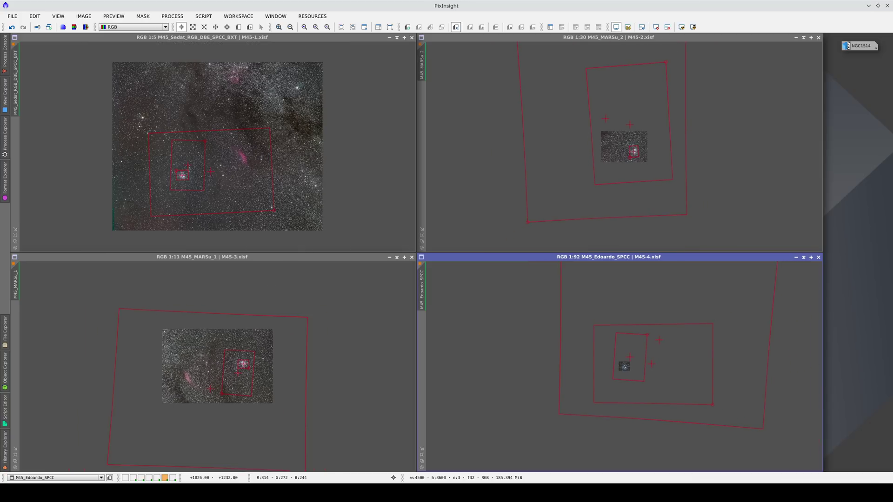
Cycle through M45_MARSu_1, M45_Sedat_RGB_DBE_SPCC_BXT and M45_MARSu_2, ending on M45-4 in New Preview mode.
click(221, 394)
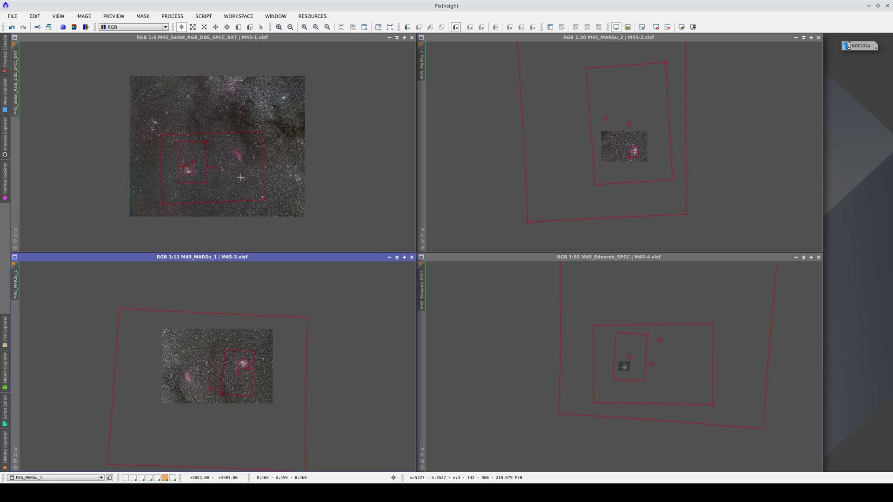
click(210, 145)
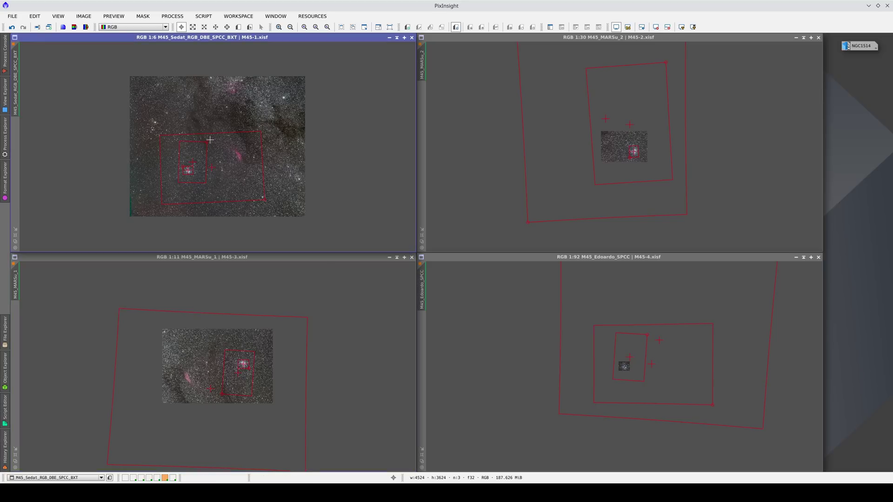
click(585, 148)
click(263, 200)
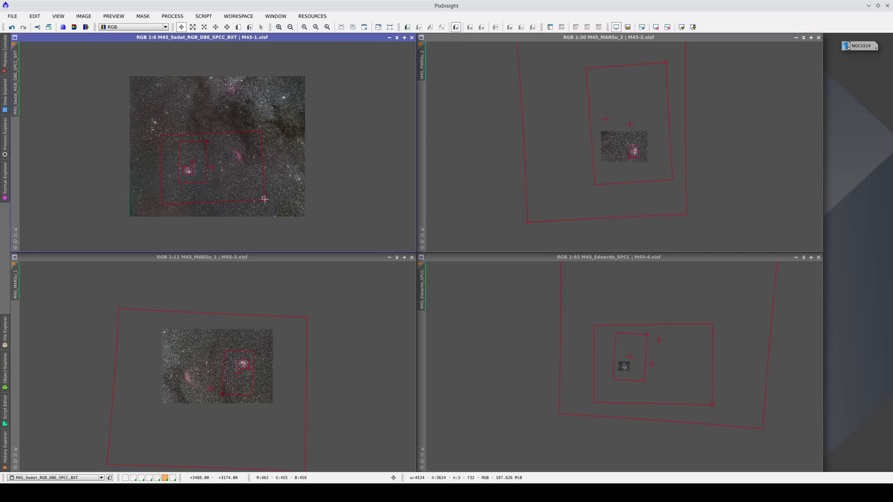
click(187, 354)
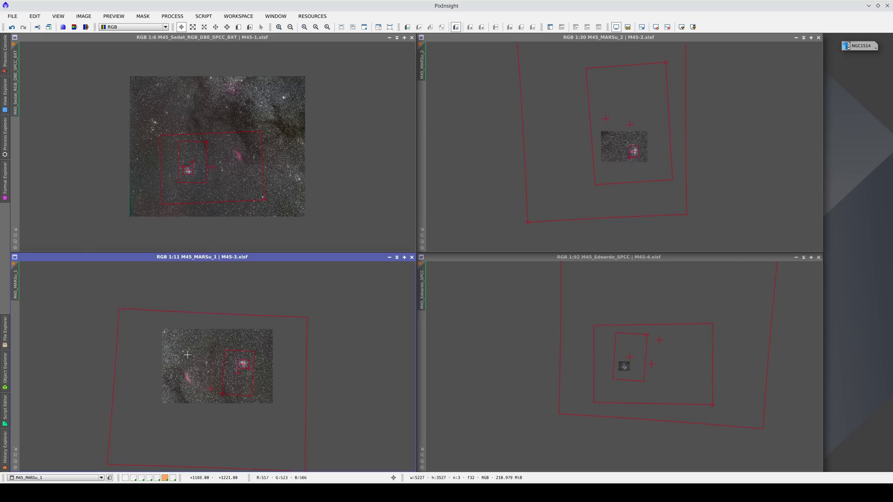
key(alt+n)
click(620, 364)
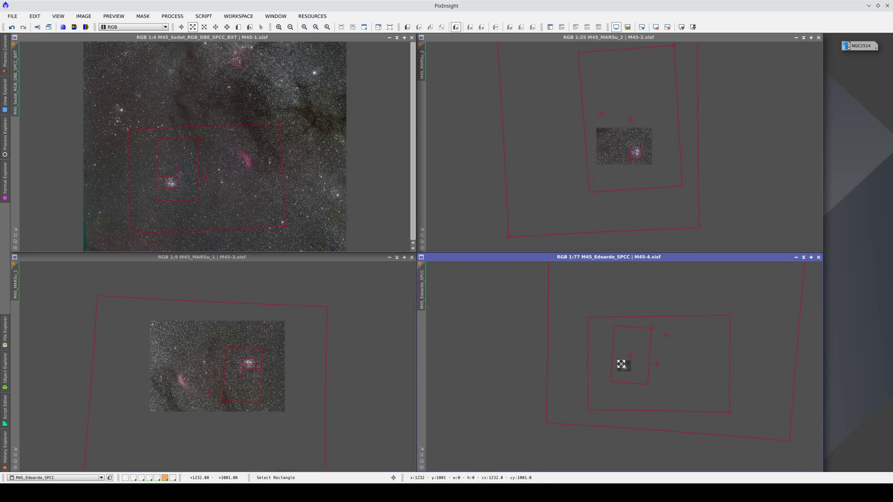
Zoom the linked M45 views into M45-4, pan them together, then zoom back to the whole cluster.
drag(627, 370, 628, 370)
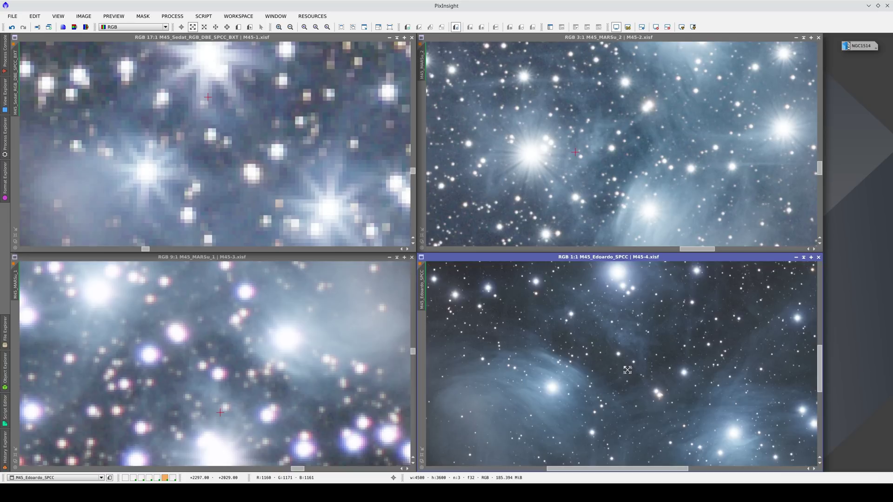
key(alt+r)
drag(624, 201, 702, 193)
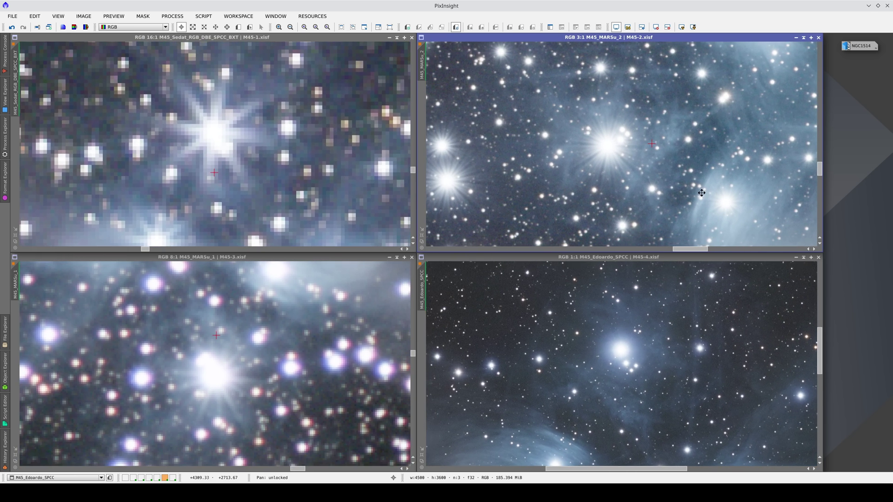
scroll(611, 145, up, 2)
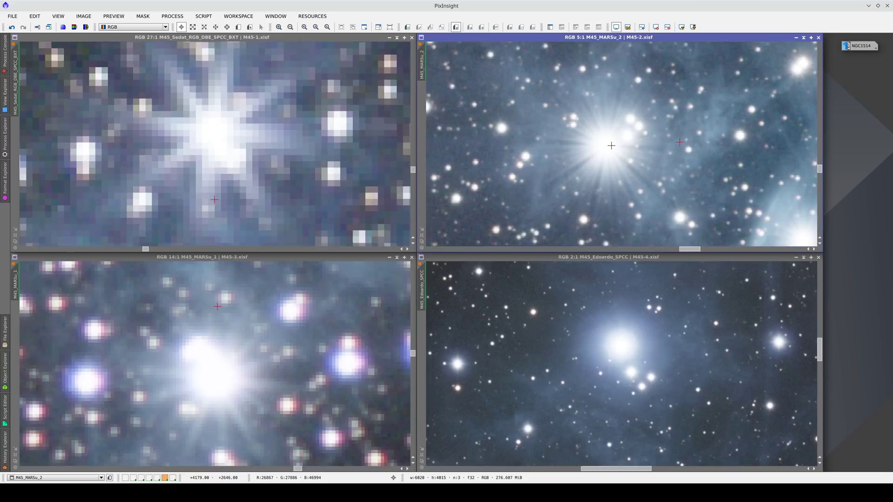
scroll(611, 146, up, 6)
scroll(611, 146, up, 1)
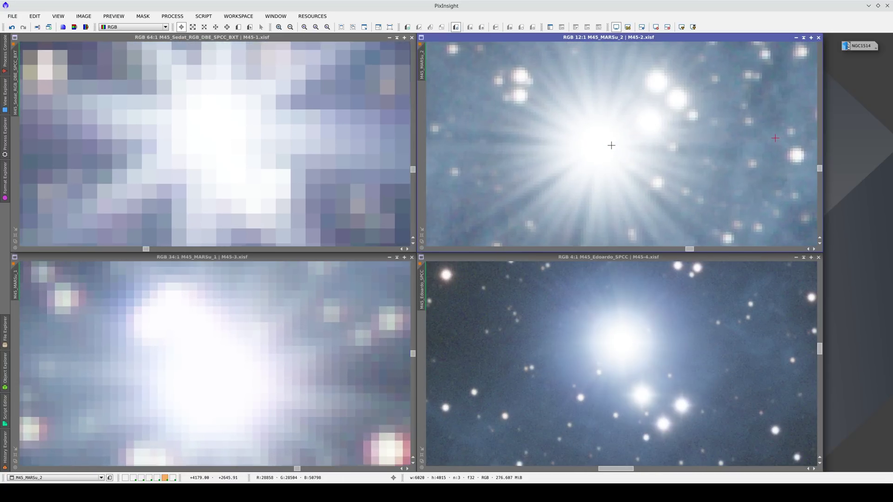
drag(616, 138, 645, 152)
scroll(643, 149, down, 10)
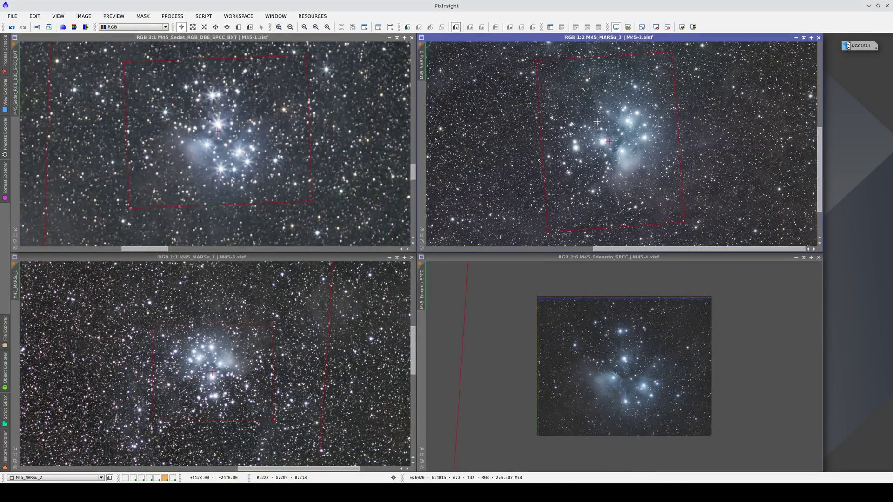
Restore NGC1514 into the bottom-right tile, wheel-zoom it, then zoom M45-3 out.
double_click(861, 47)
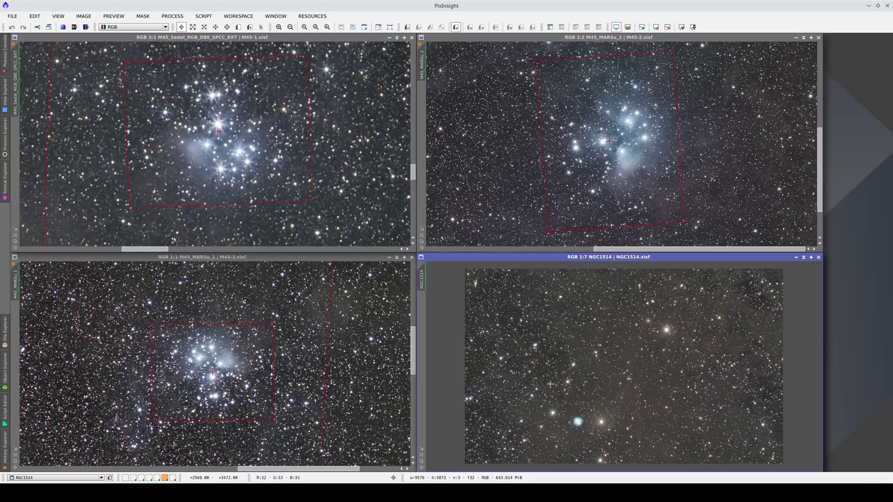
scroll(570, 424, up, 5)
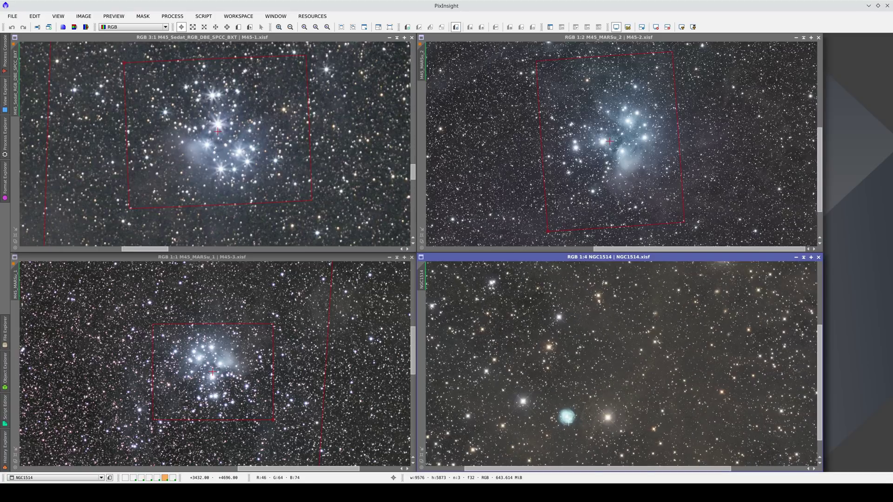
scroll(569, 421, up, 1)
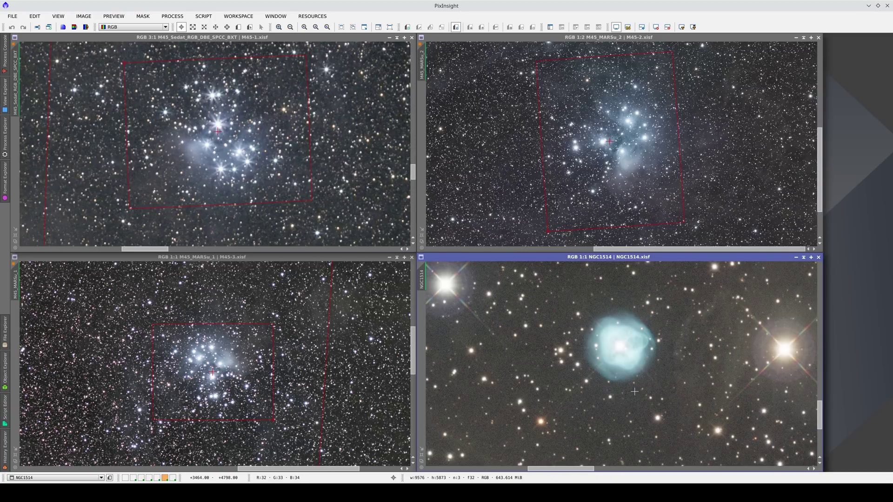
scroll(635, 392, down, 1)
scroll(635, 392, down, 4)
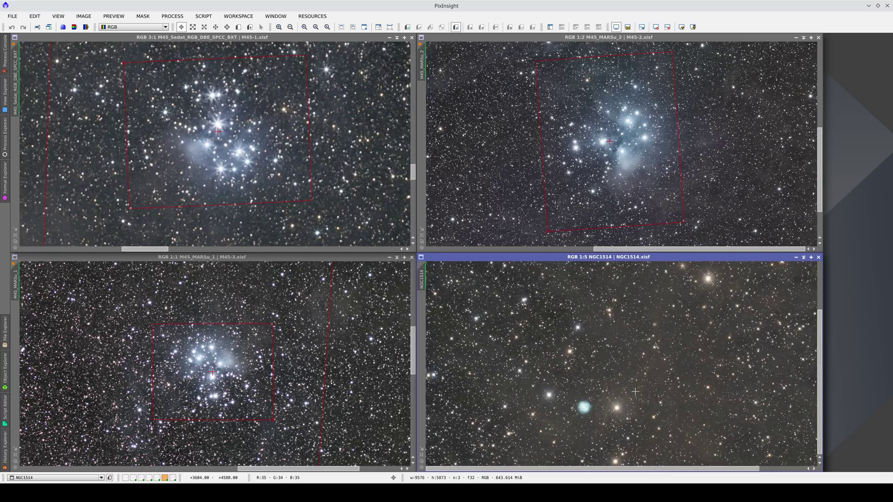
scroll(635, 392, down, 1)
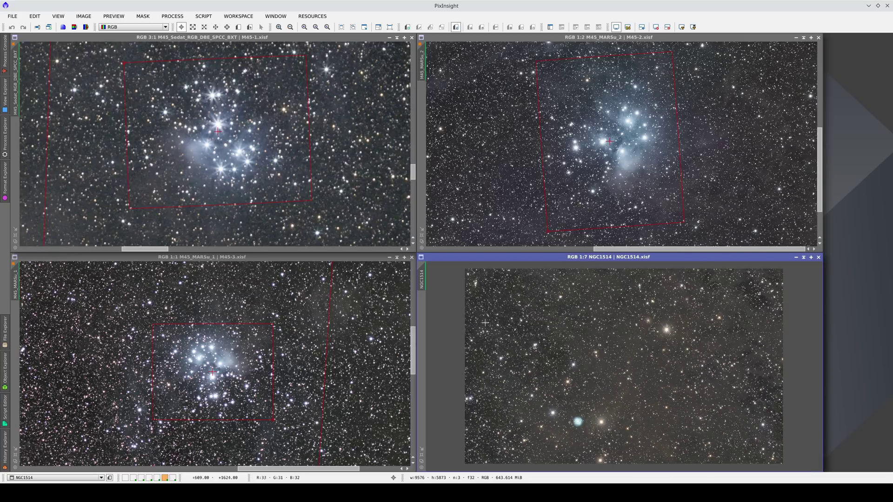
click(146, 341)
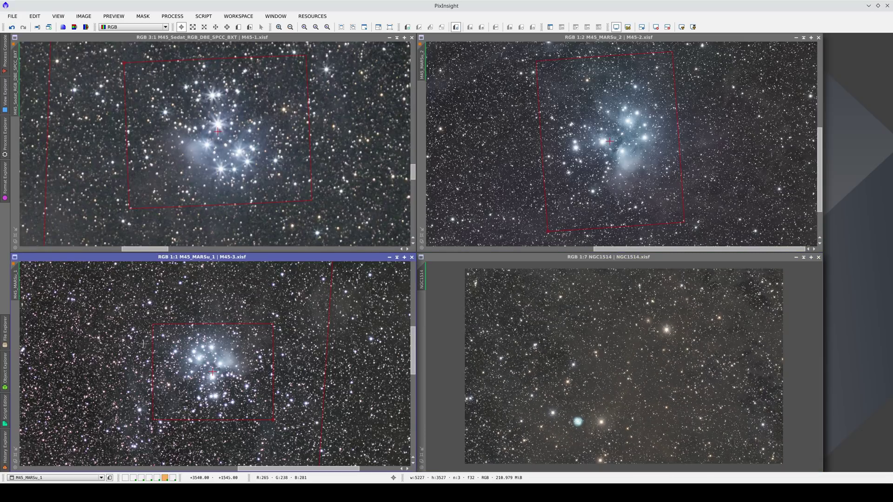
scroll(143, 344, down, 4)
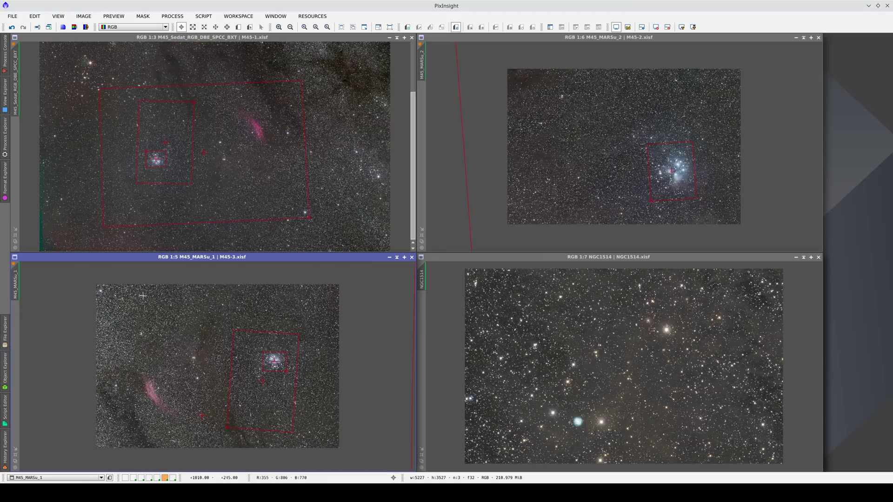
Link NGC1514 to the aligned M45 views and pan them together around the nebula.
mouse_move(19, 289)
drag(19, 289, 422, 279)
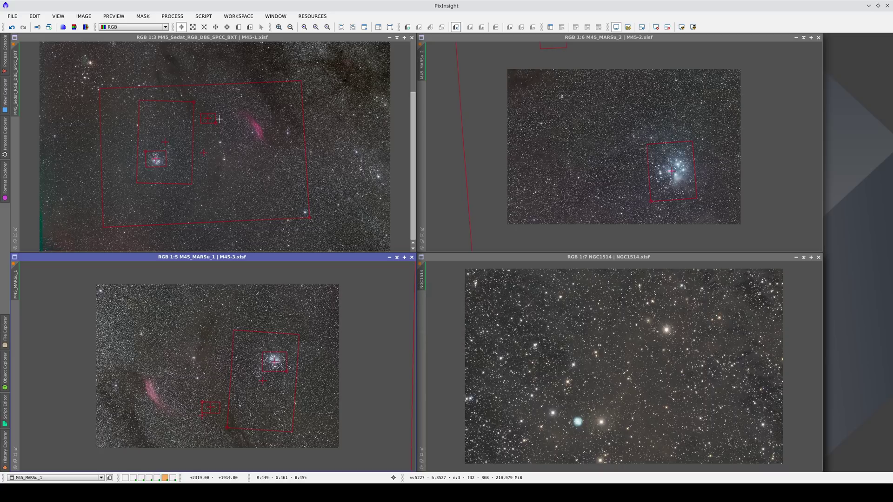
click(510, 326)
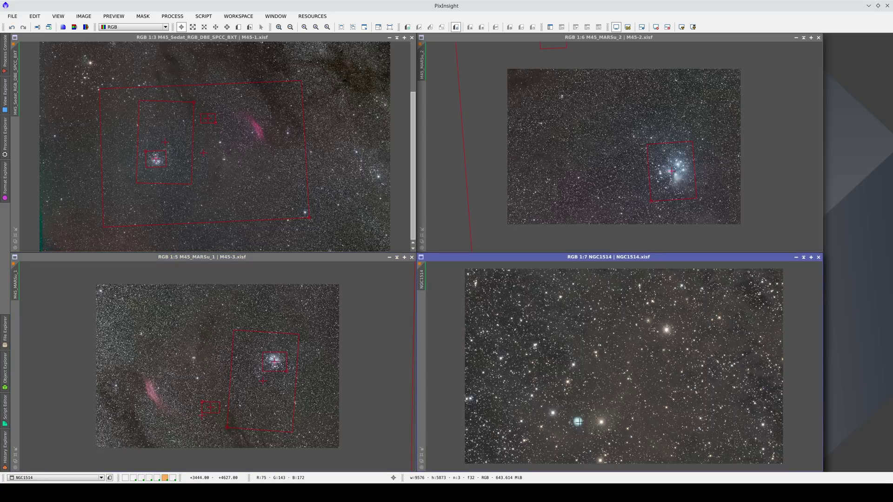
scroll(545, 425, up, 4)
scroll(545, 425, up, 1)
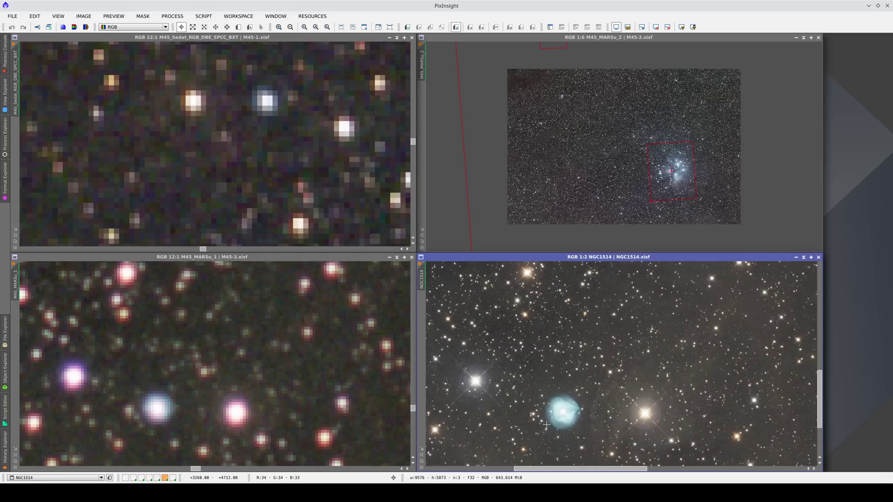
drag(545, 421, 601, 387)
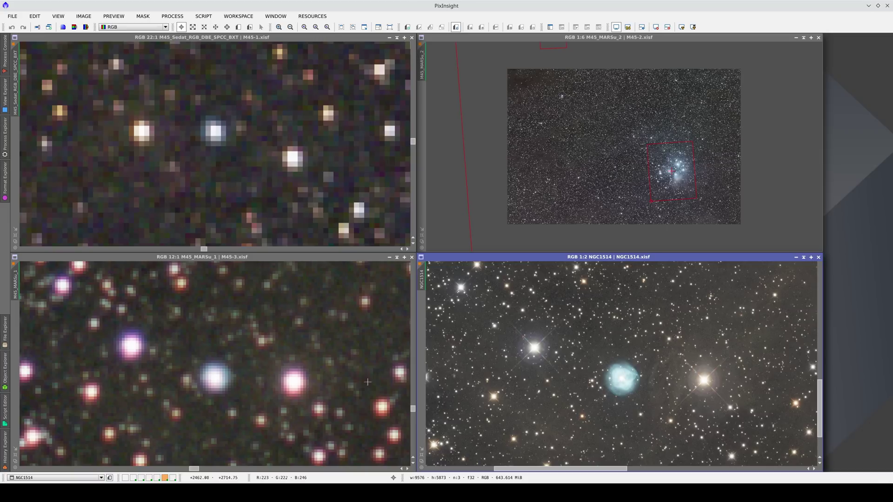
Compare the blue star's readout in M45-3 and M45-1, then zoom NGC1514 out to 1:12.
click(215, 378)
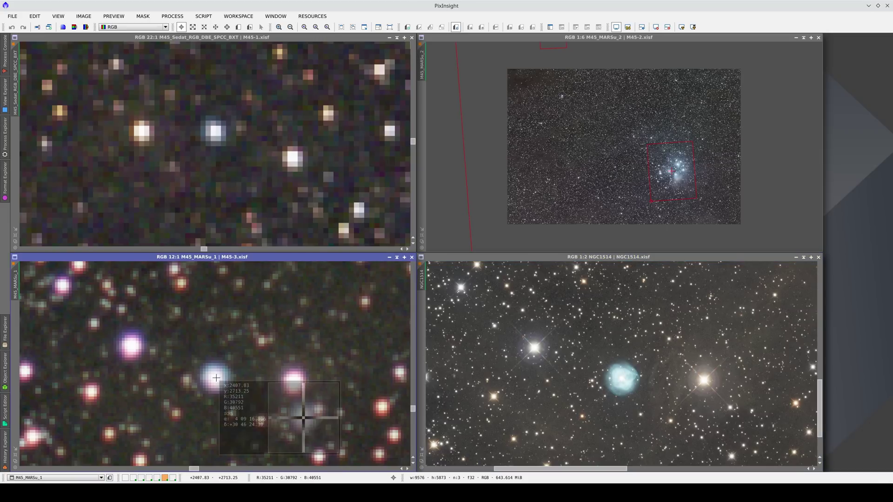
click(214, 131)
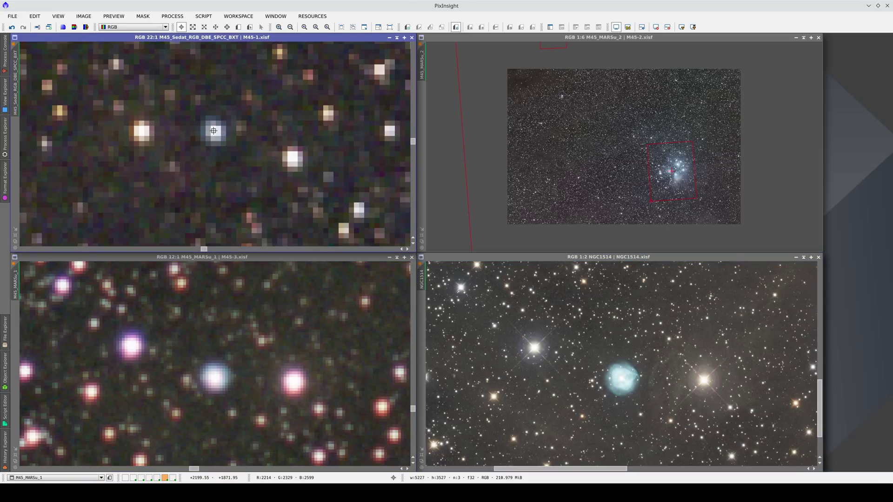
click(222, 376)
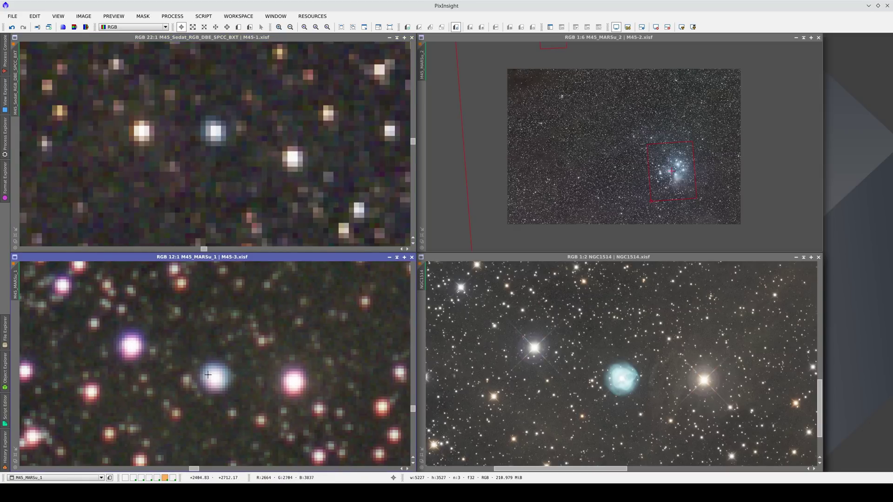
scroll(211, 378, down, 2)
scroll(211, 378, down, 7)
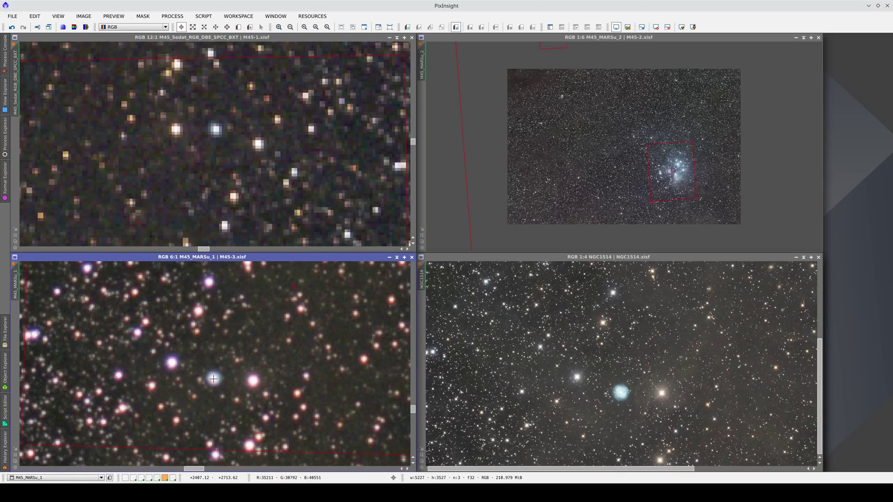
scroll(213, 379, down, 7)
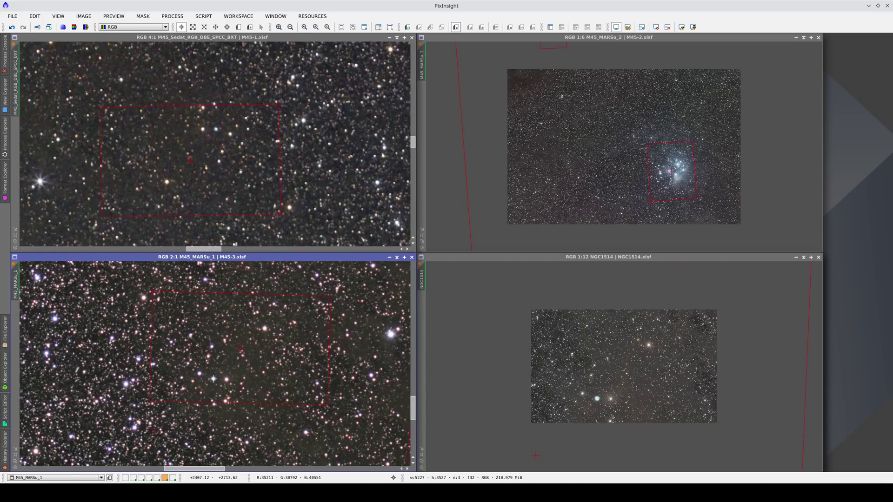
Outline the Pleiades cluster in M45-1 as Preview01 and zoom it in to 16:1.
key(alt+n)
drag(120, 150, 189, 215)
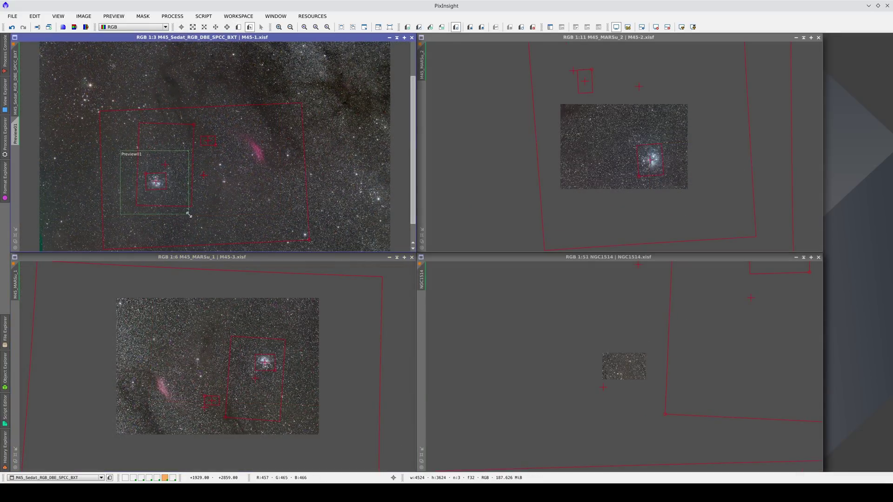
click(18, 133)
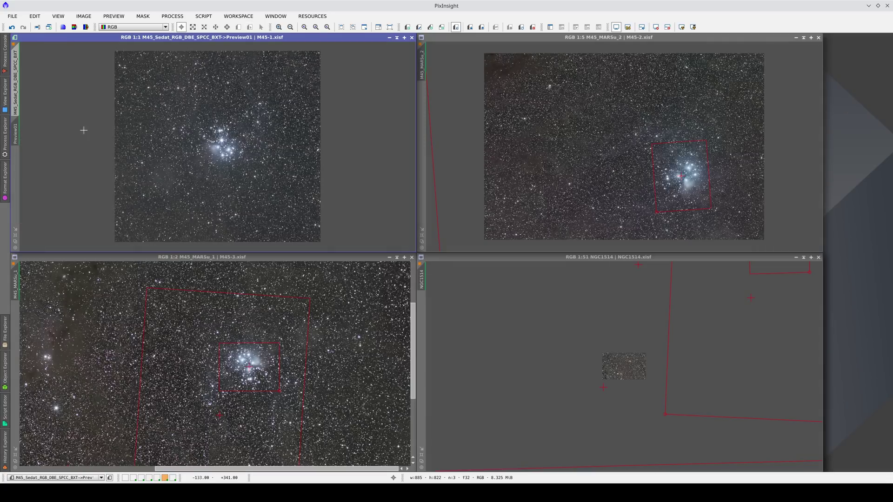
scroll(219, 147, up, 2)
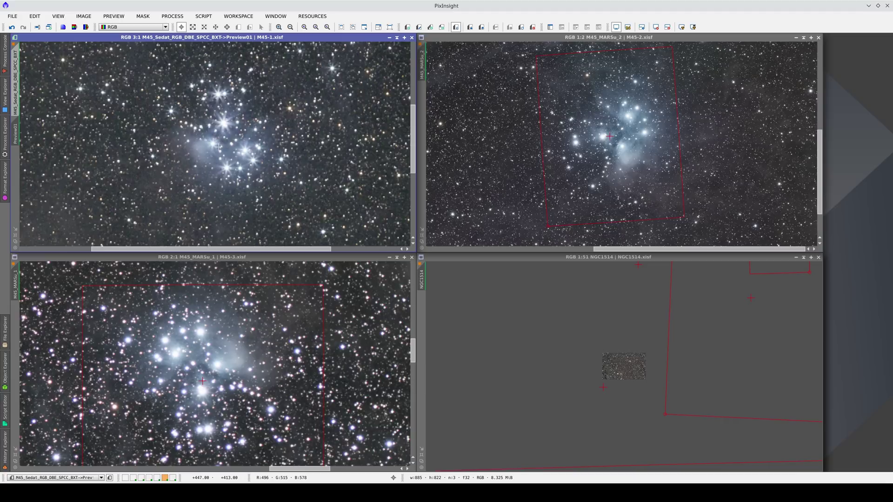
scroll(208, 140, up, 4)
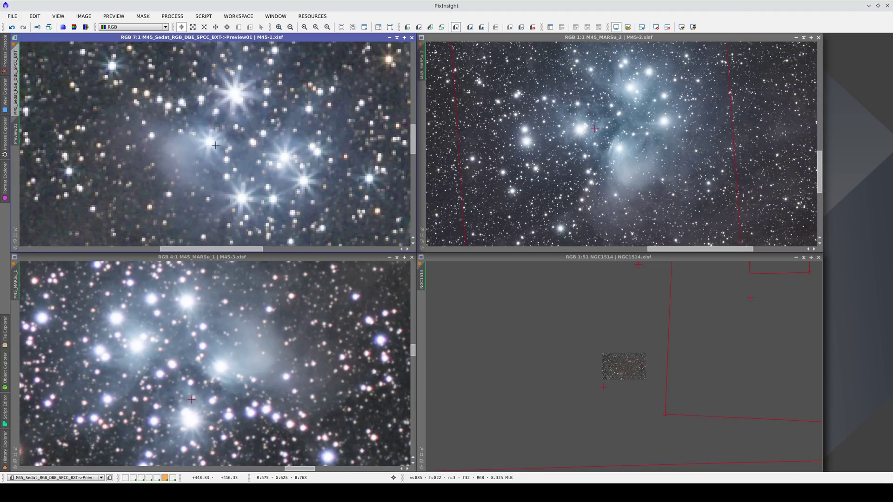
scroll(215, 145, up, 3)
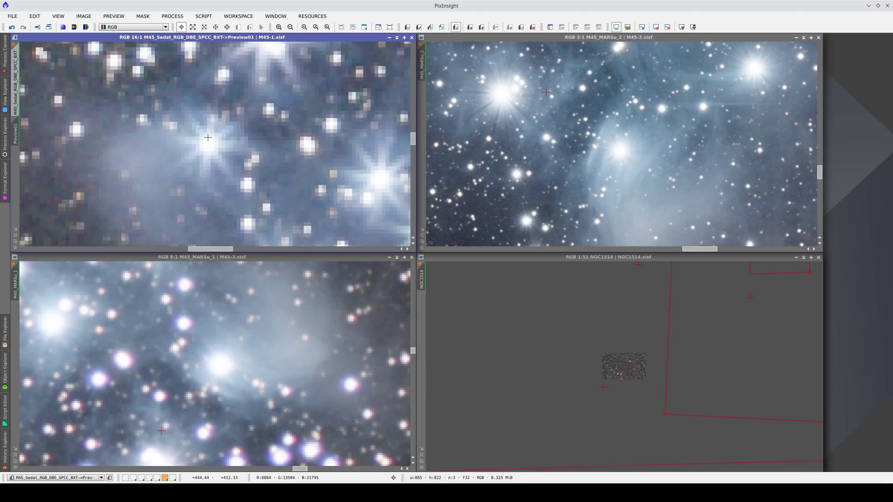